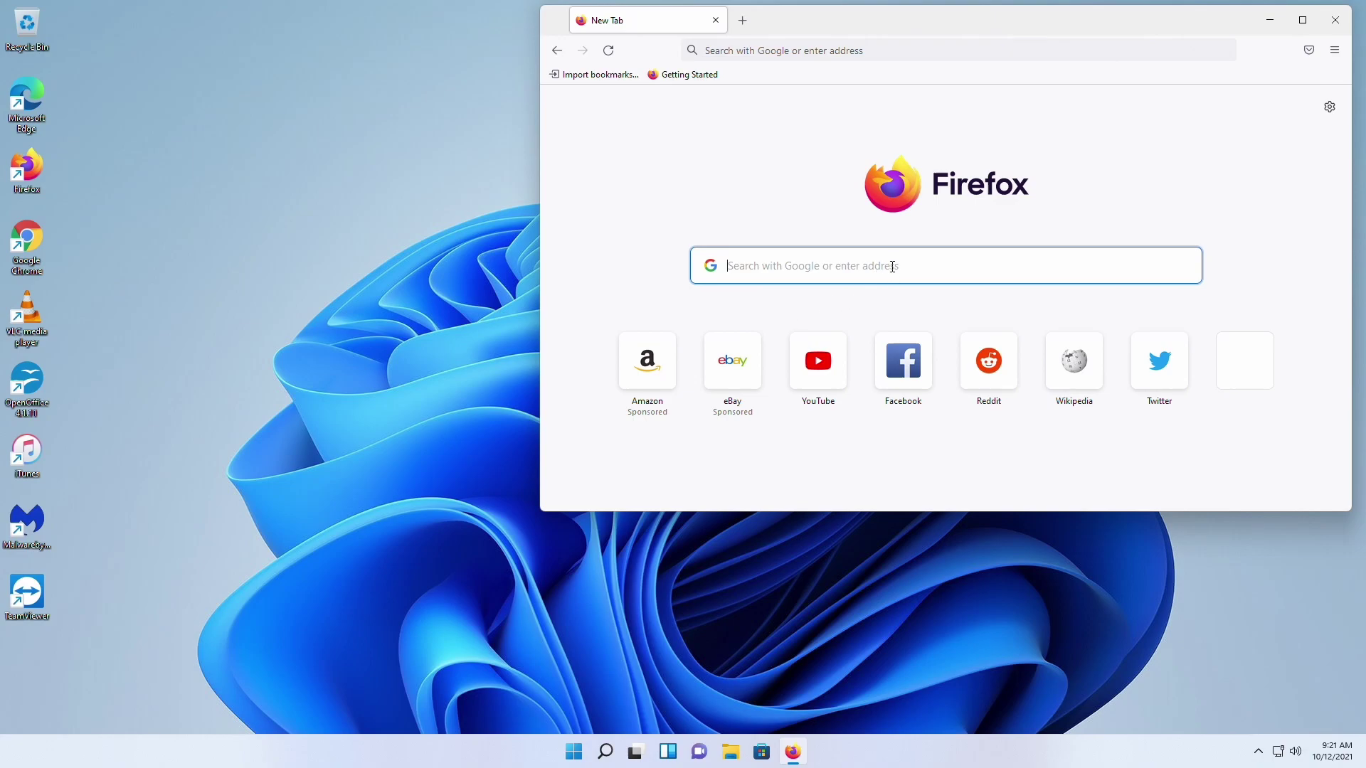
- Find Microsoft's Download Windows 10 page through Google and save MediaCreationTool21H1.exe
text(wi)
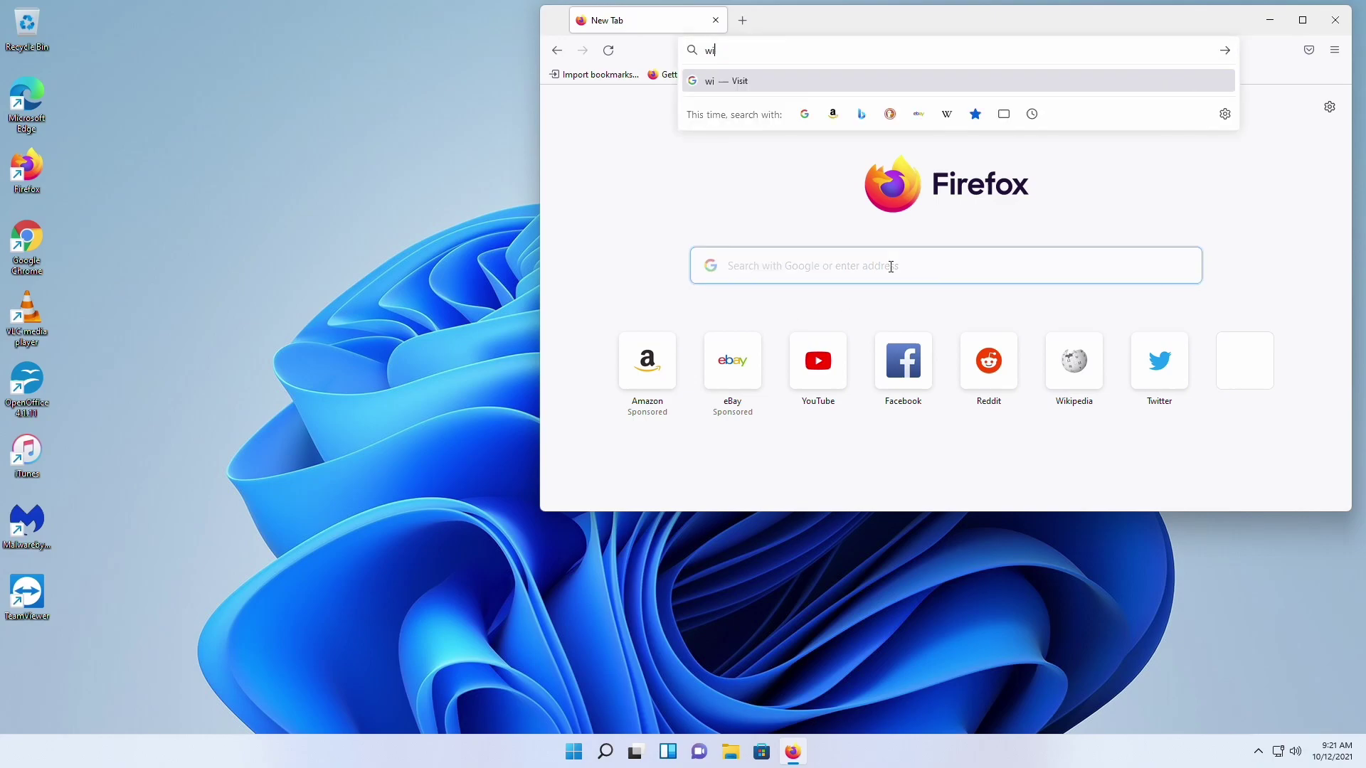
text(ndows 10)
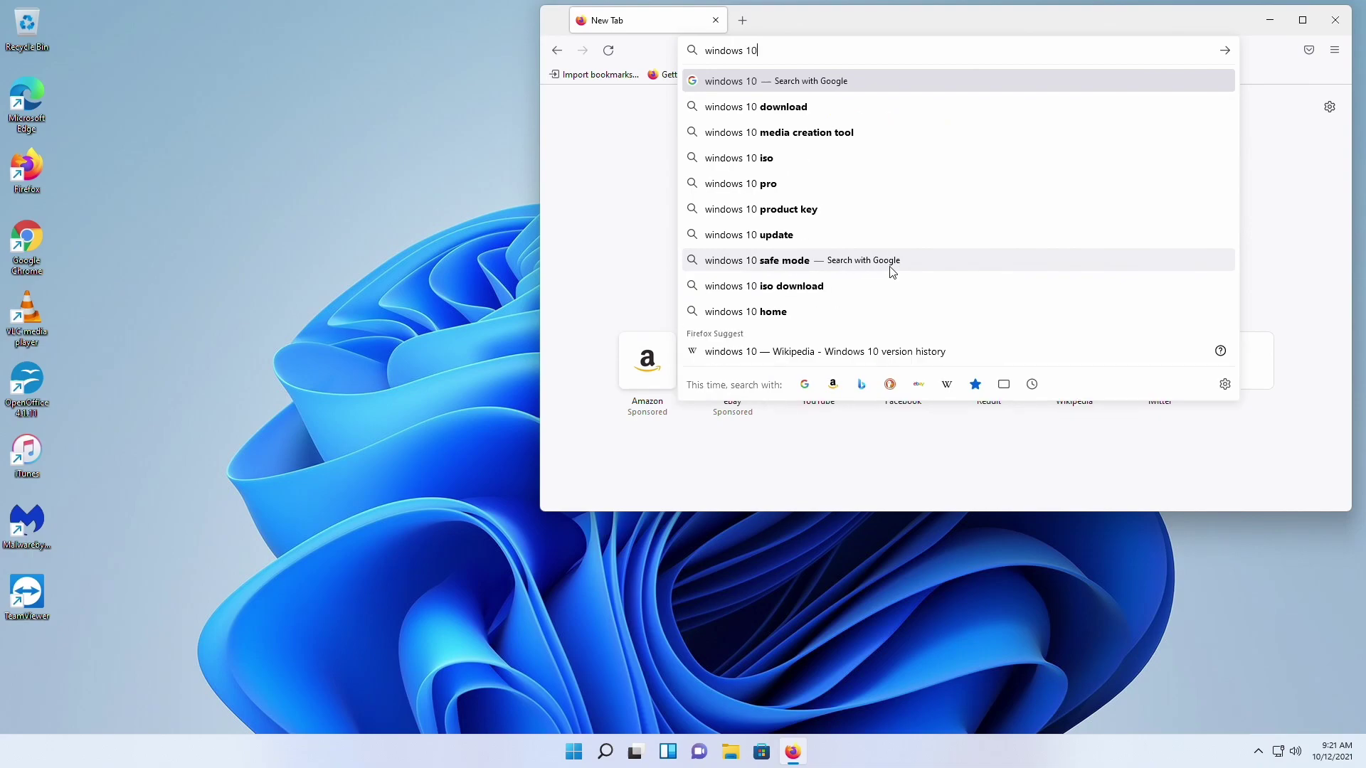
click(729, 133)
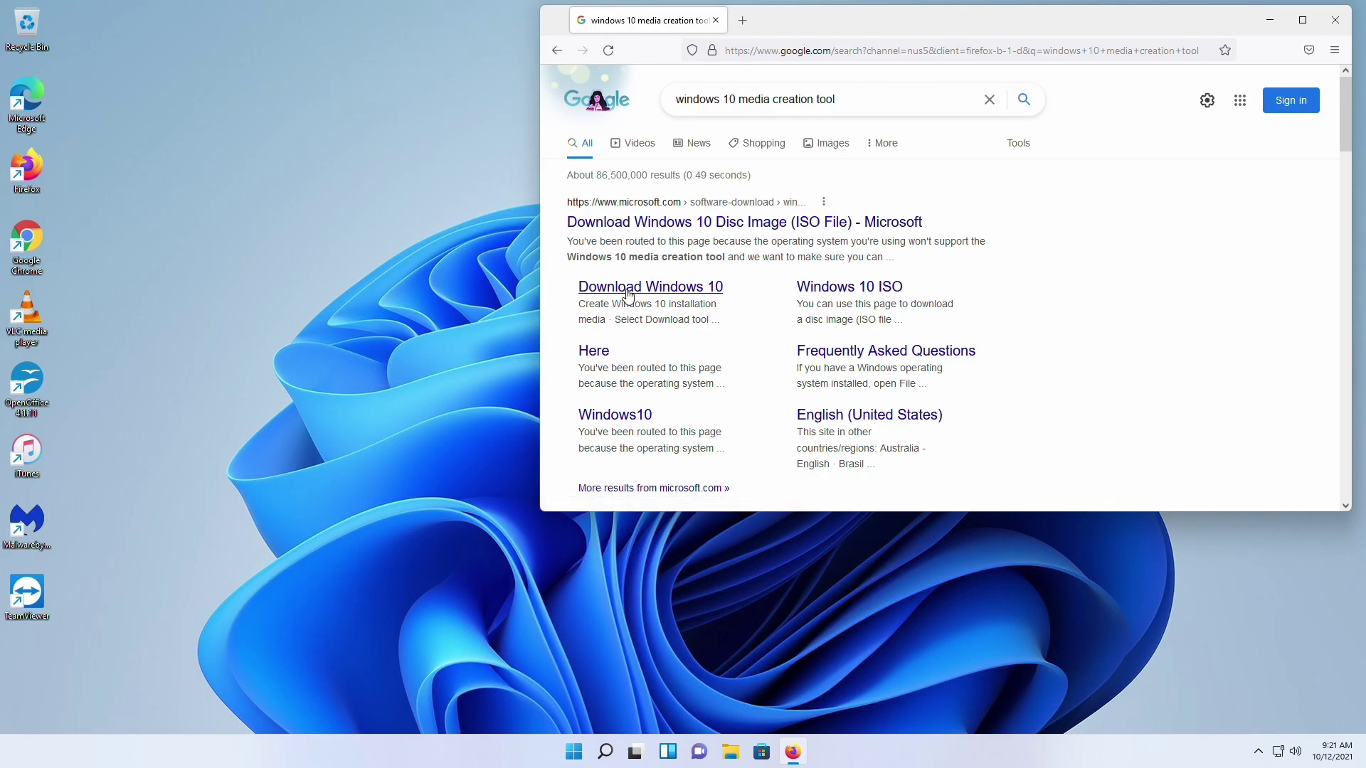
click(629, 288)
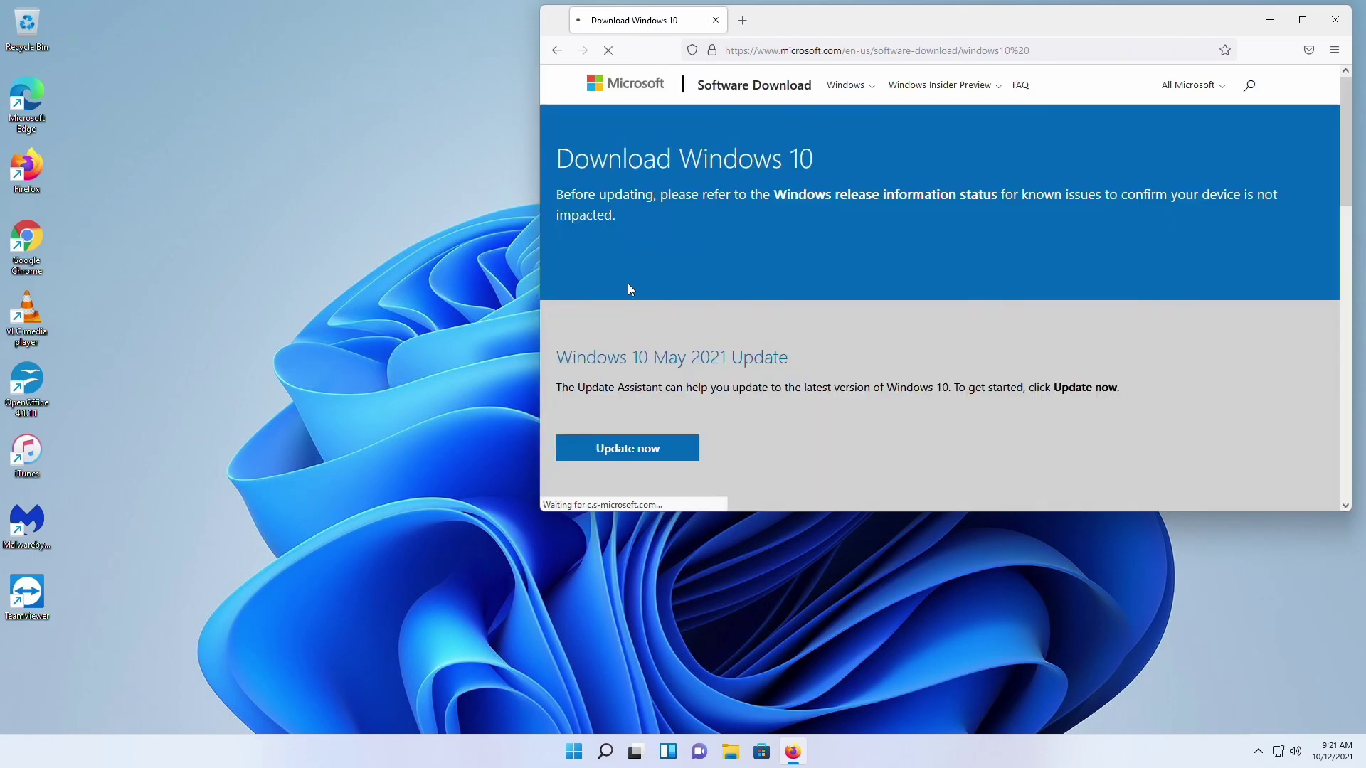
scroll(783, 344, down, 6)
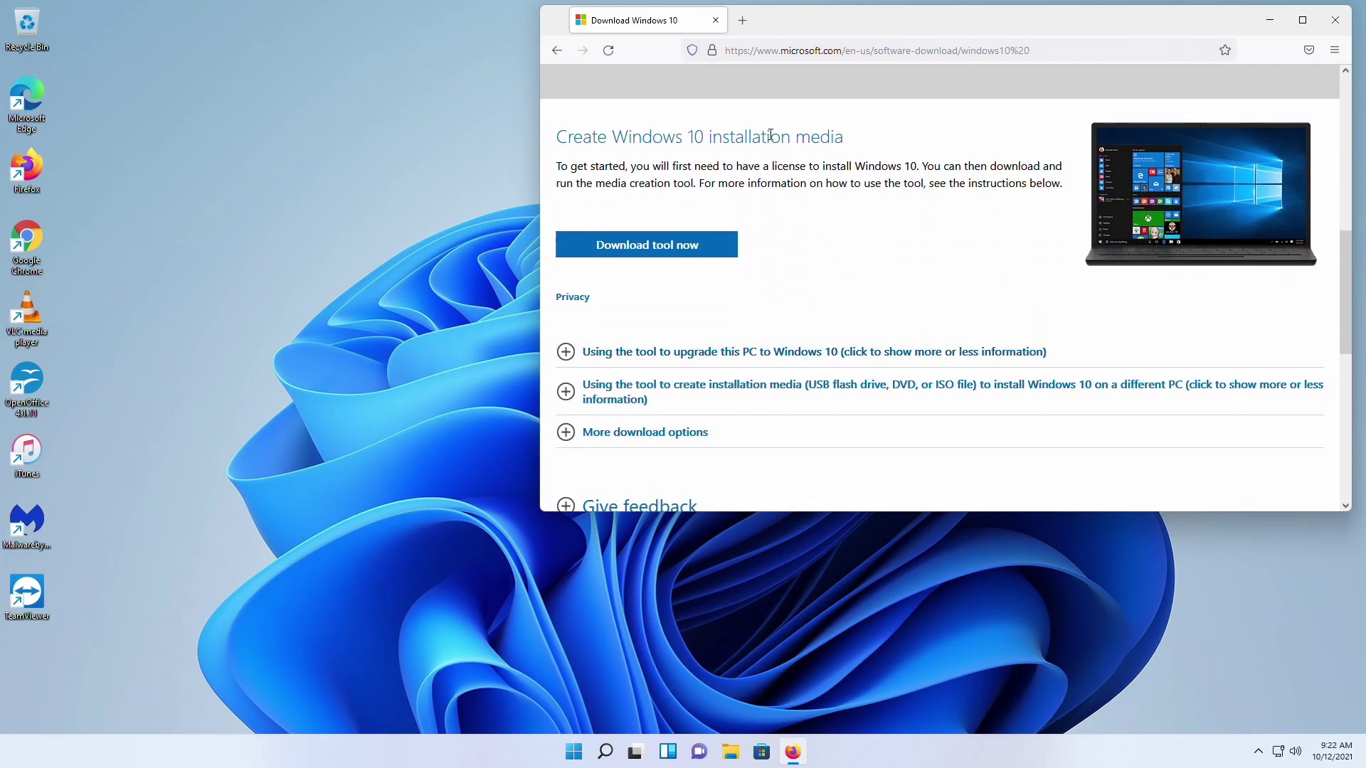
click(674, 249)
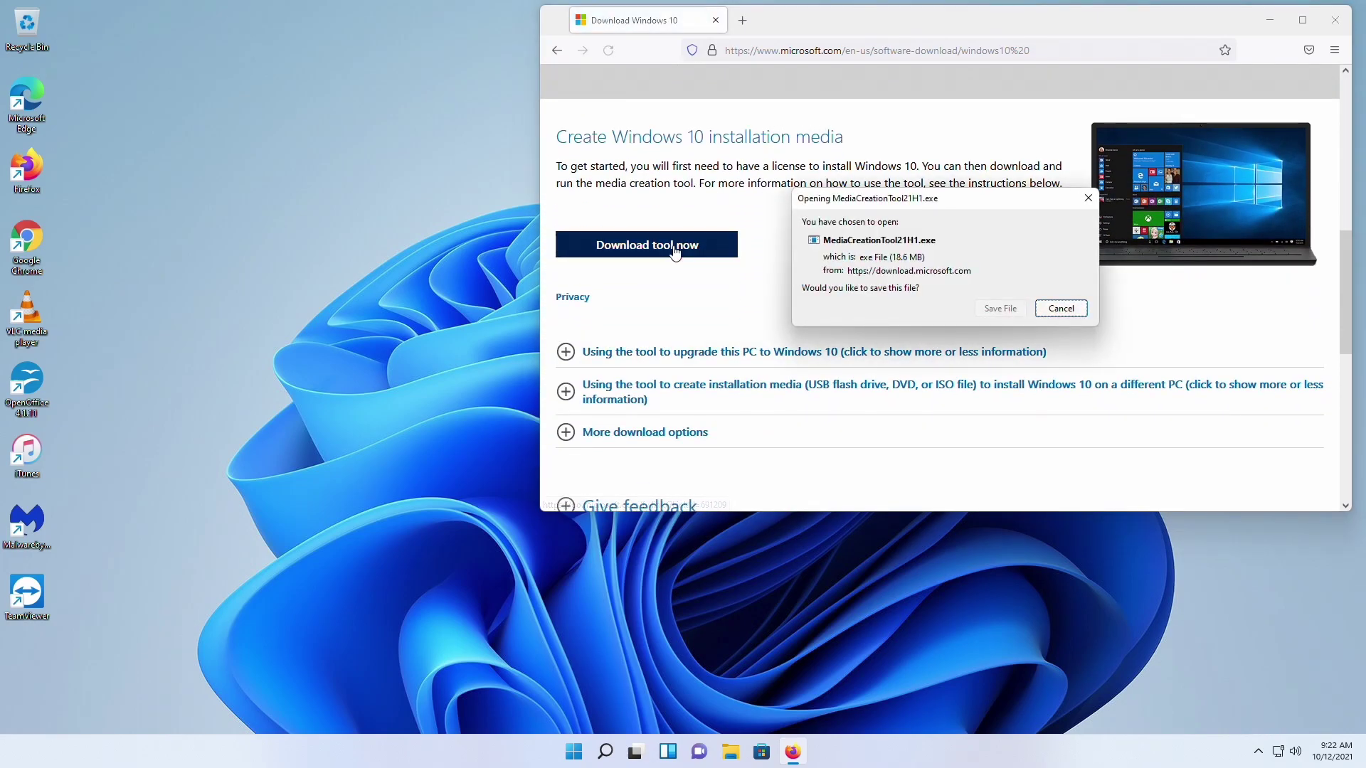
click(1000, 309)
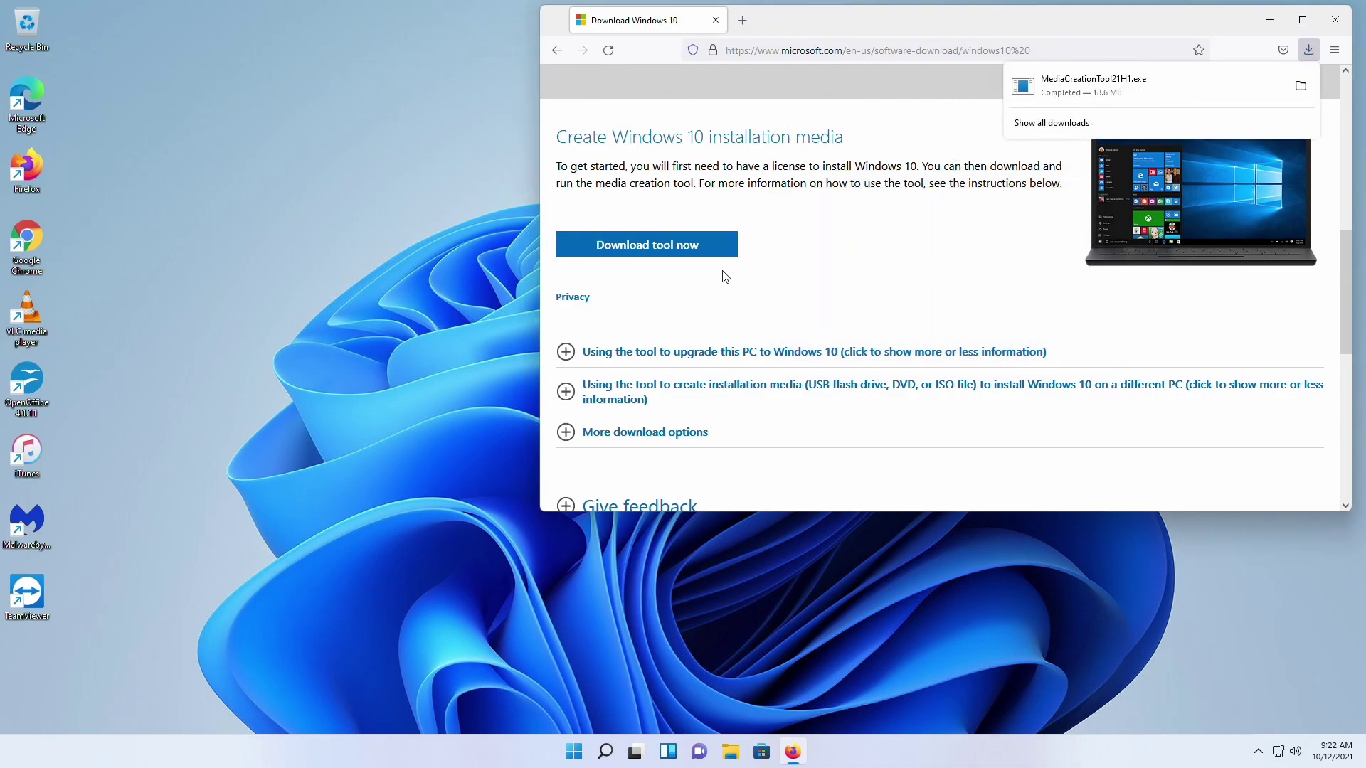
- Search 'windows 11 media' creation tool from the address bar and open Microsoft's Download Windows 11 page
scroll(722, 274, up, 6)
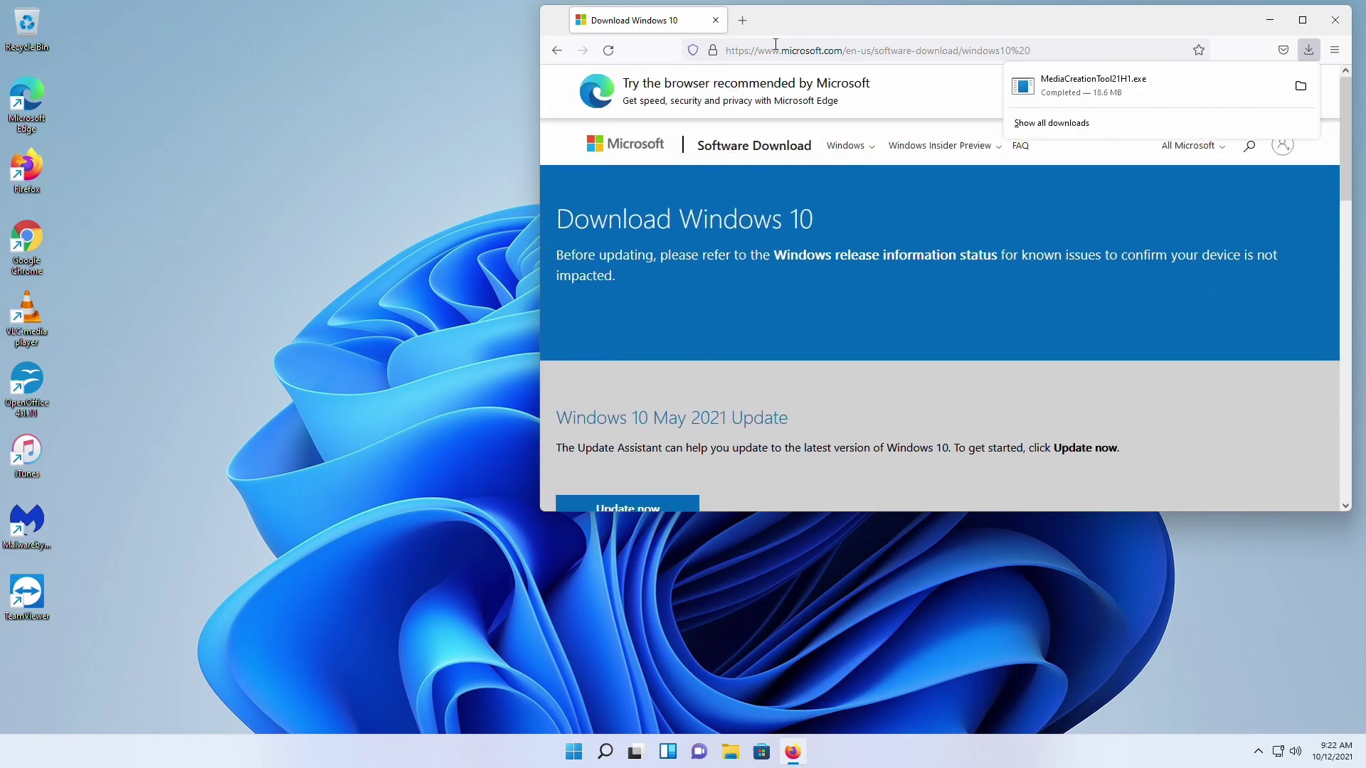
click(776, 49)
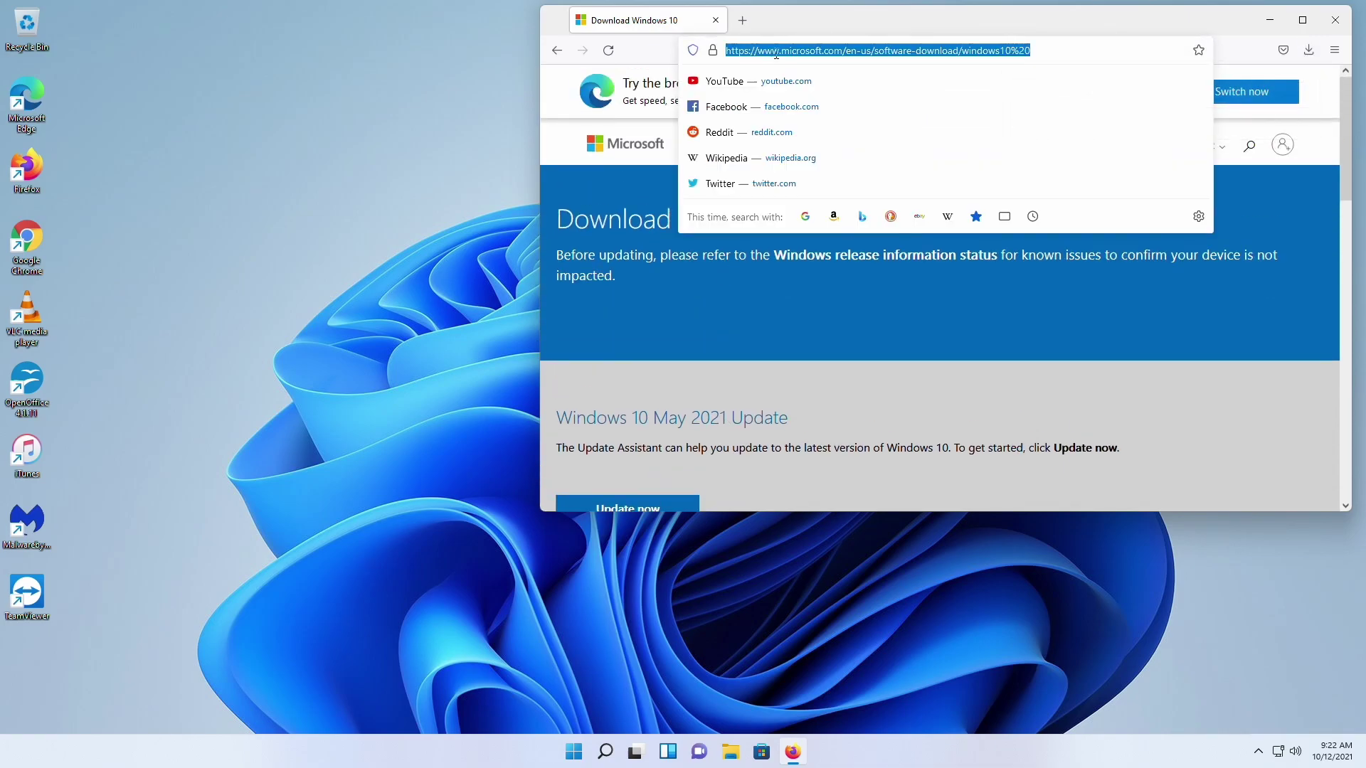
text(windows 11)
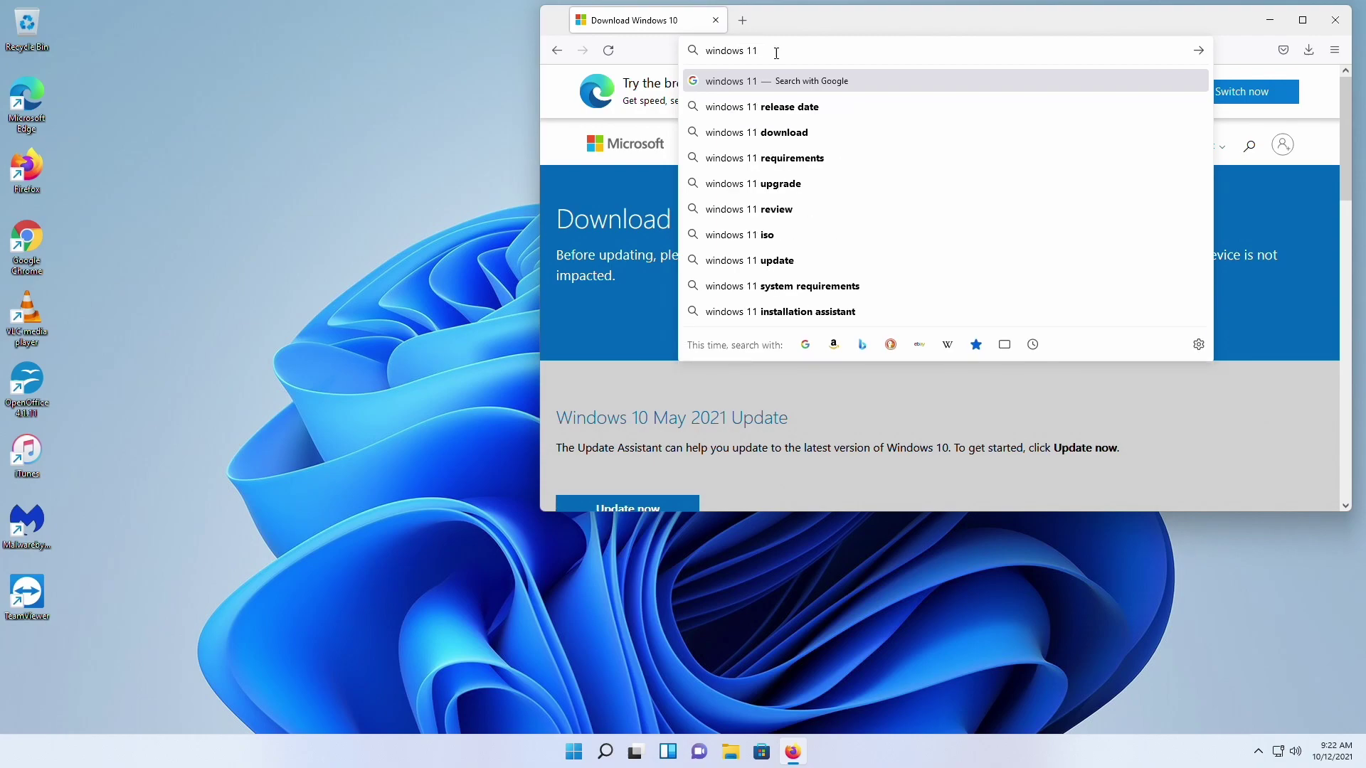
text( media)
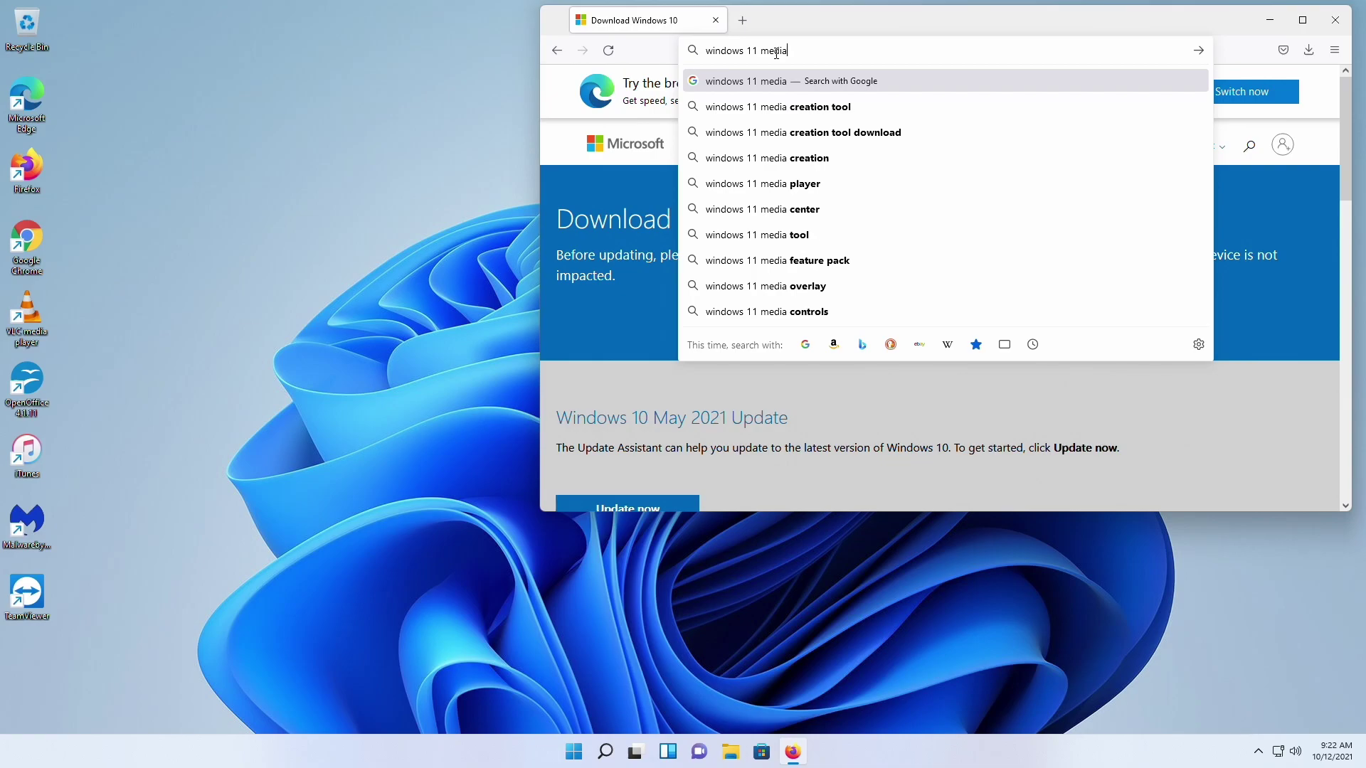
click(767, 111)
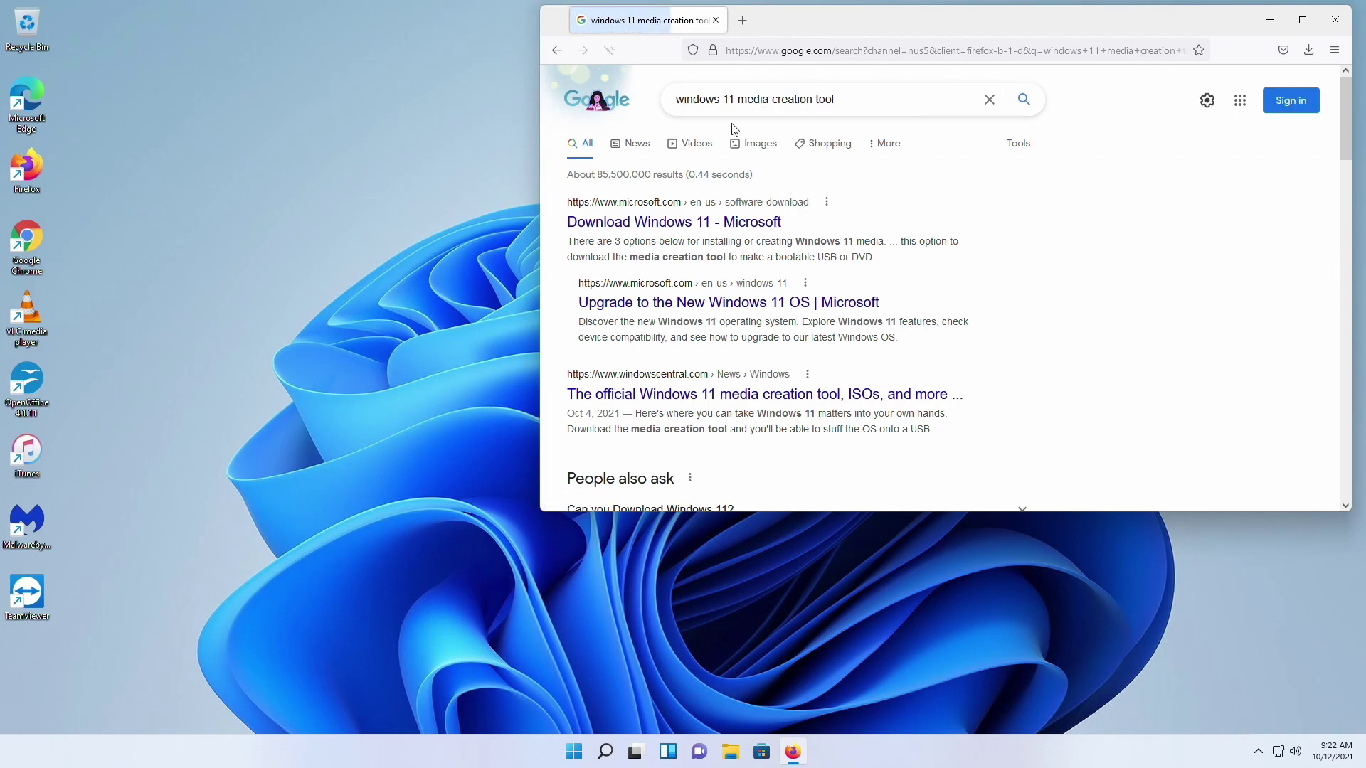
click(616, 228)
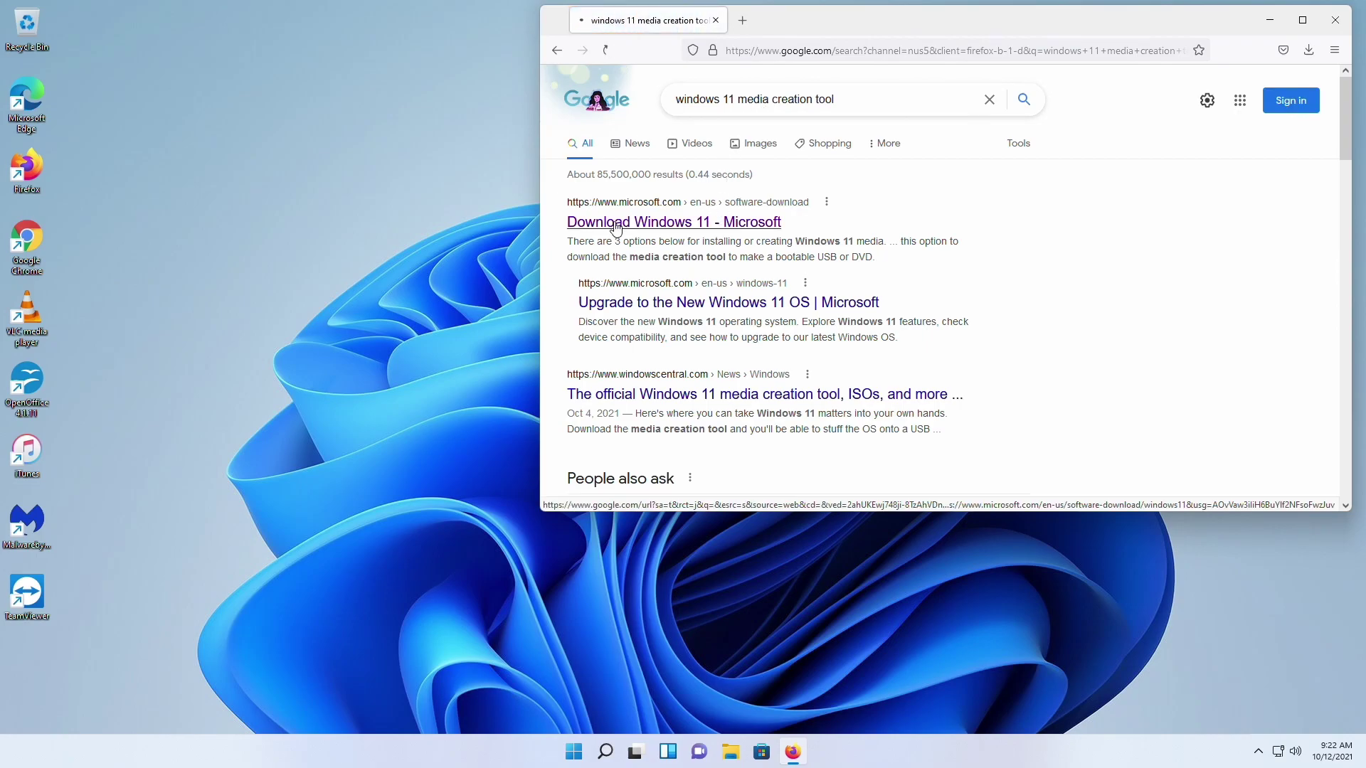
- Download the Windows 11 Installation Media tool, saving MediaCreationToolW11.exe
scroll(823, 284, down, 3)
scroll(822, 308, down, 3)
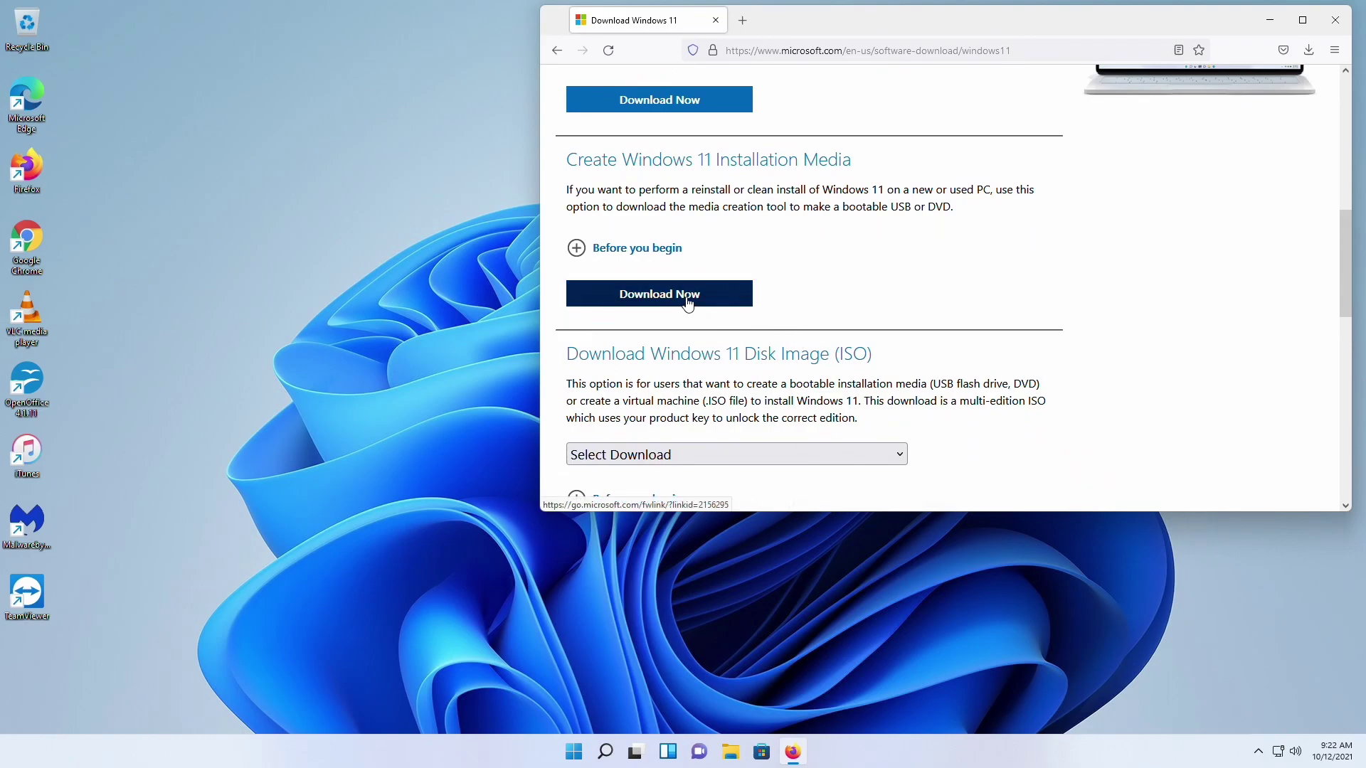
click(694, 307)
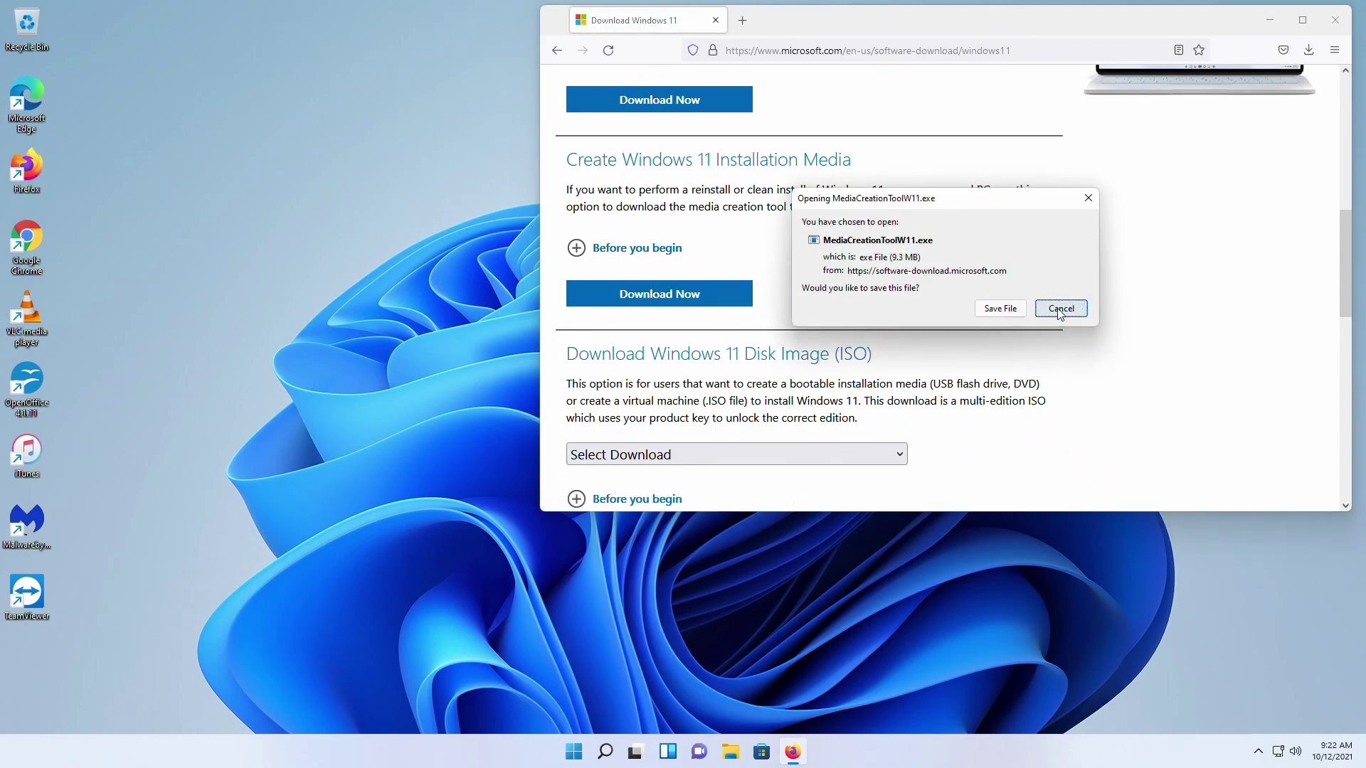
click(989, 309)
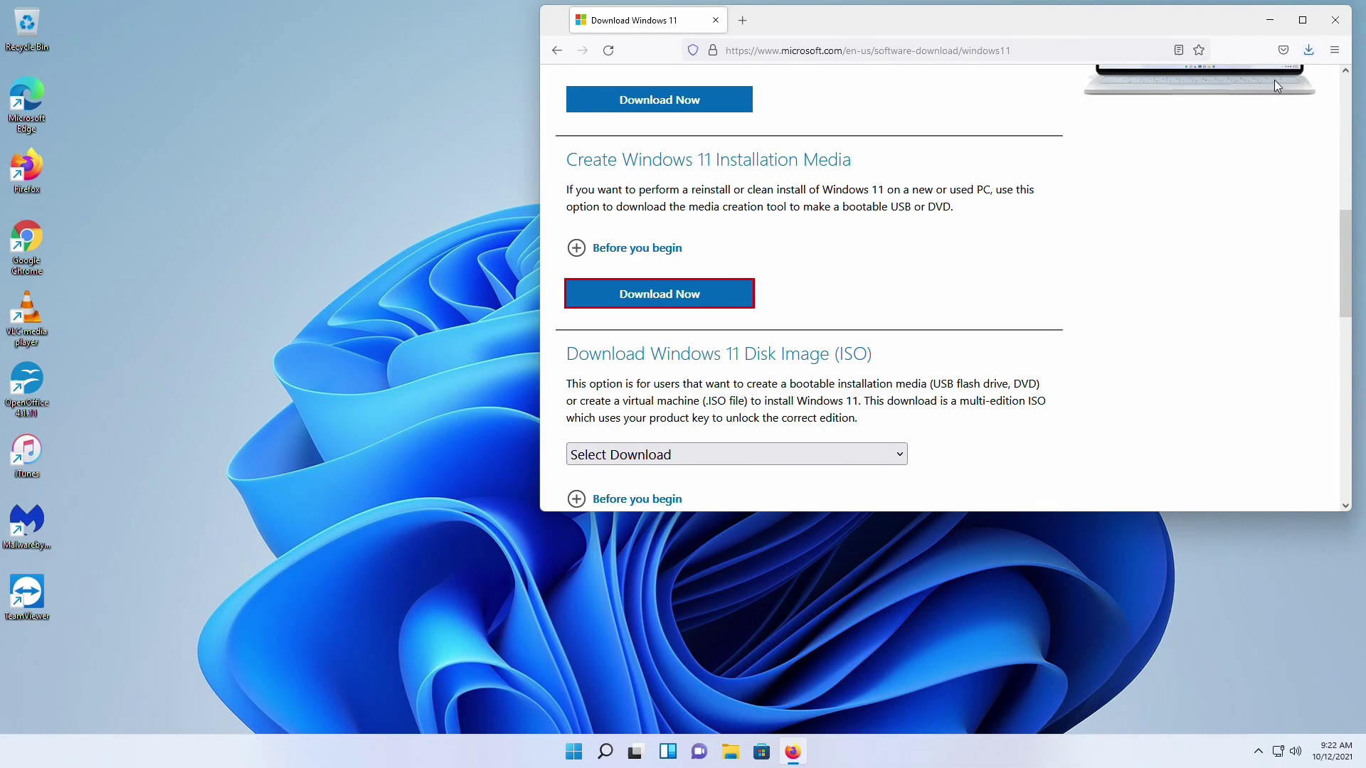
scroll(1291, 152, up, 4)
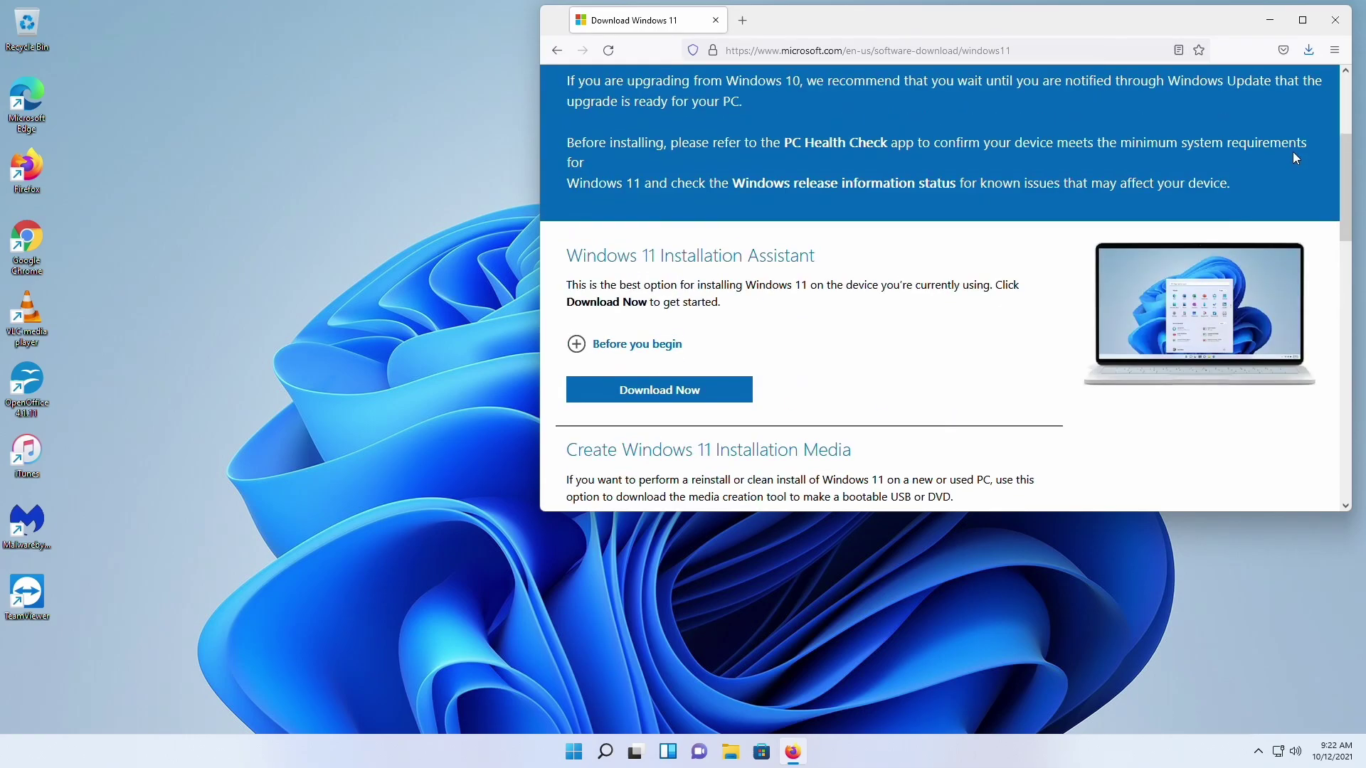
- Run MediaCreationTool21H1.exe with recommended settings and write Windows 10 setup to the D: (ADATA) flash drive
click(1307, 50)
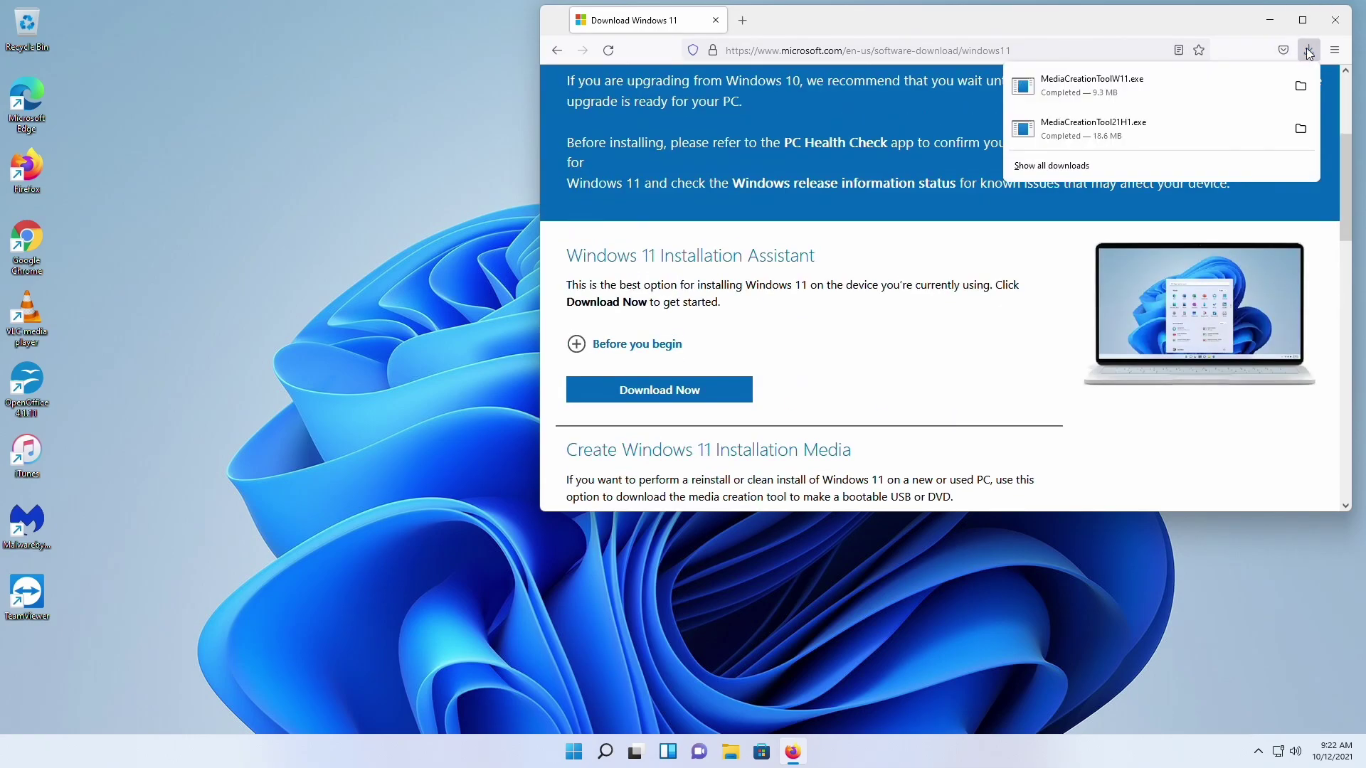
click(1136, 126)
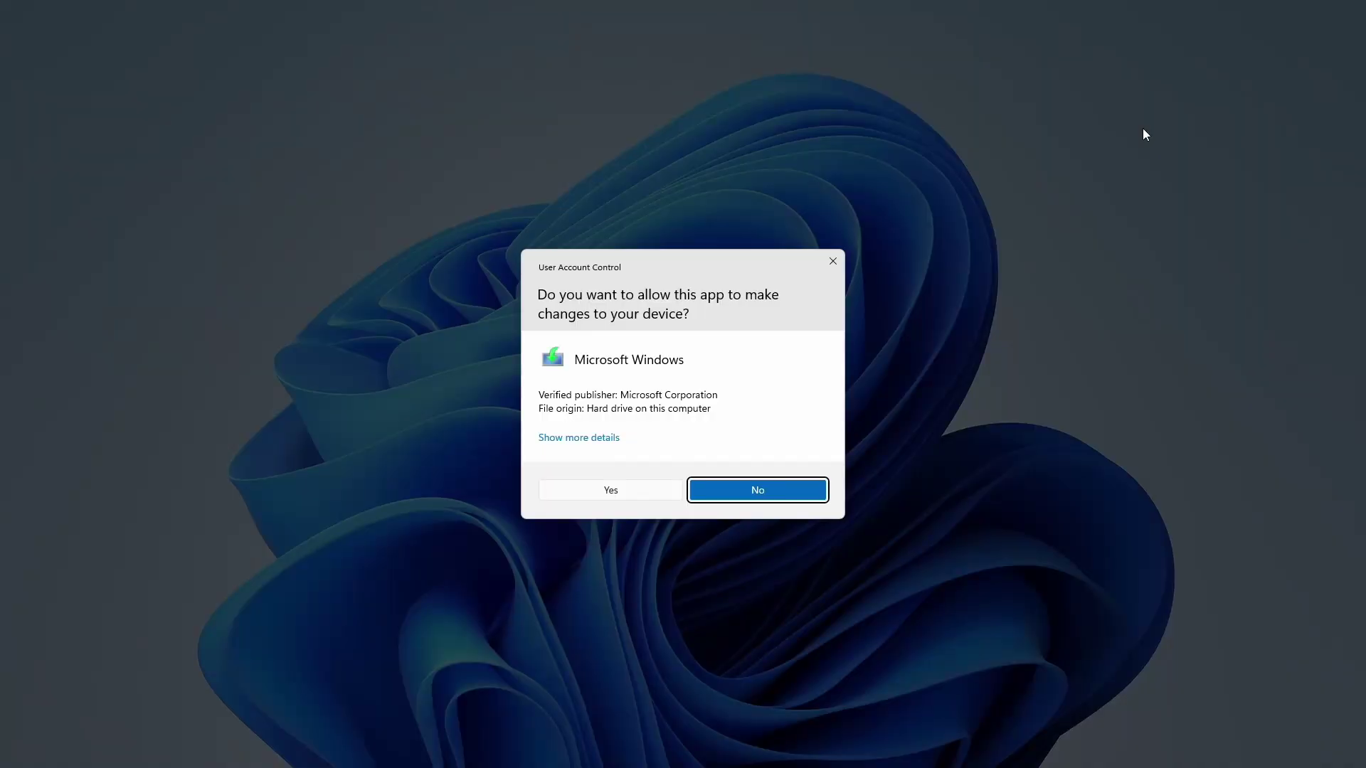
click(585, 494)
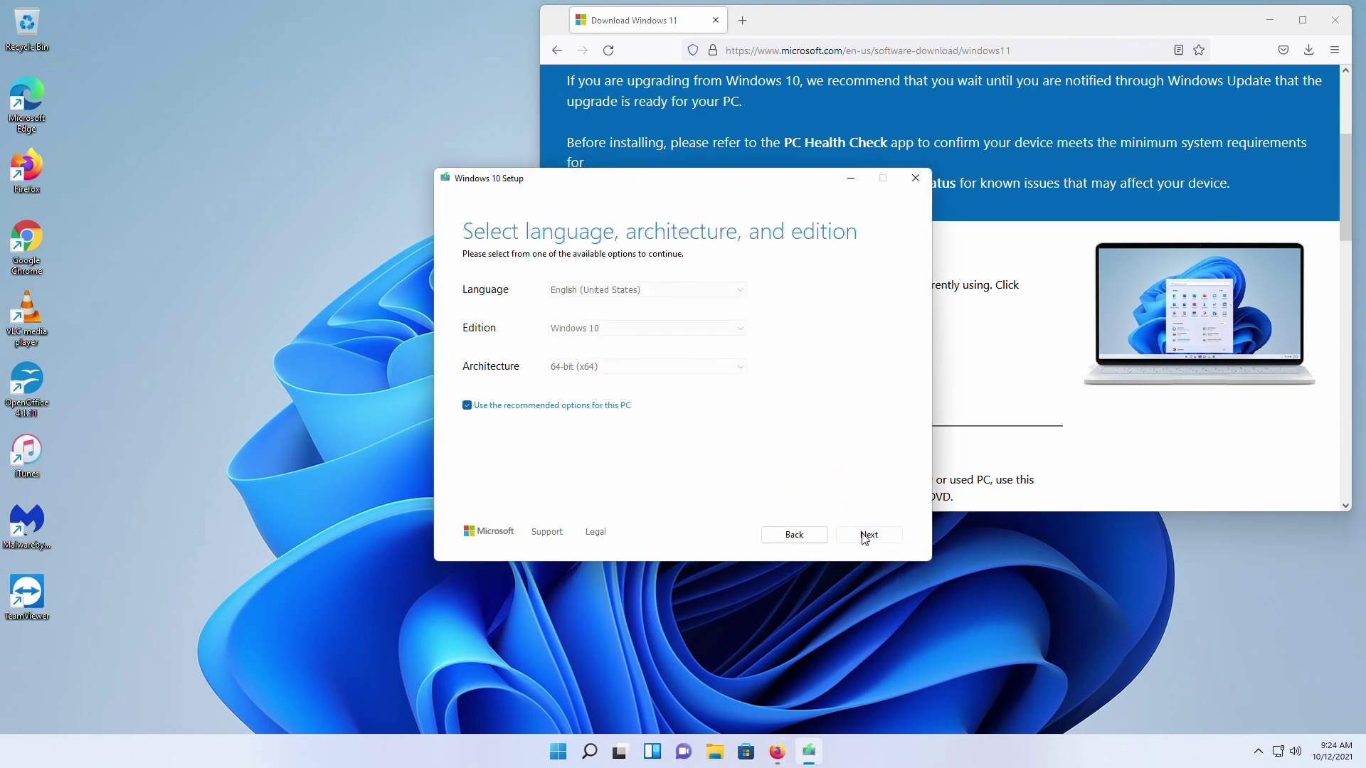
click(861, 535)
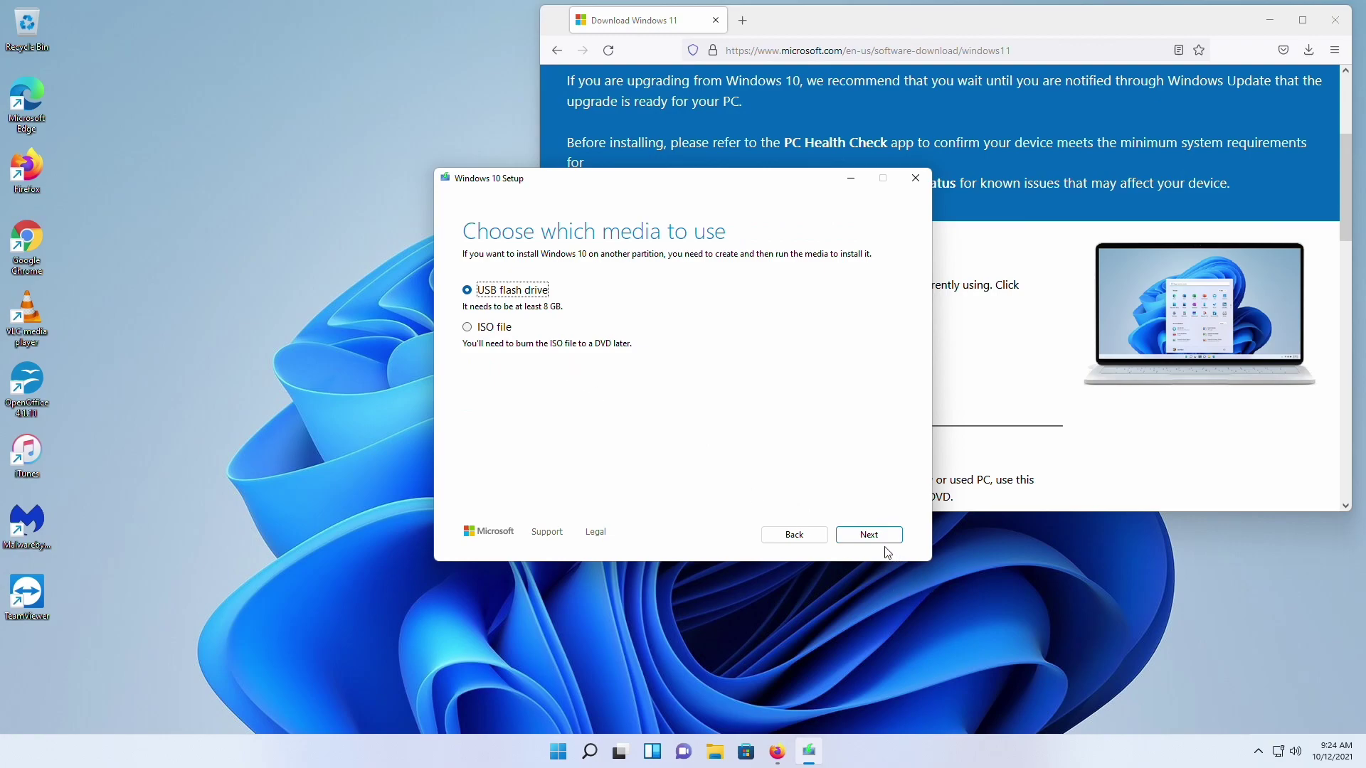
click(875, 537)
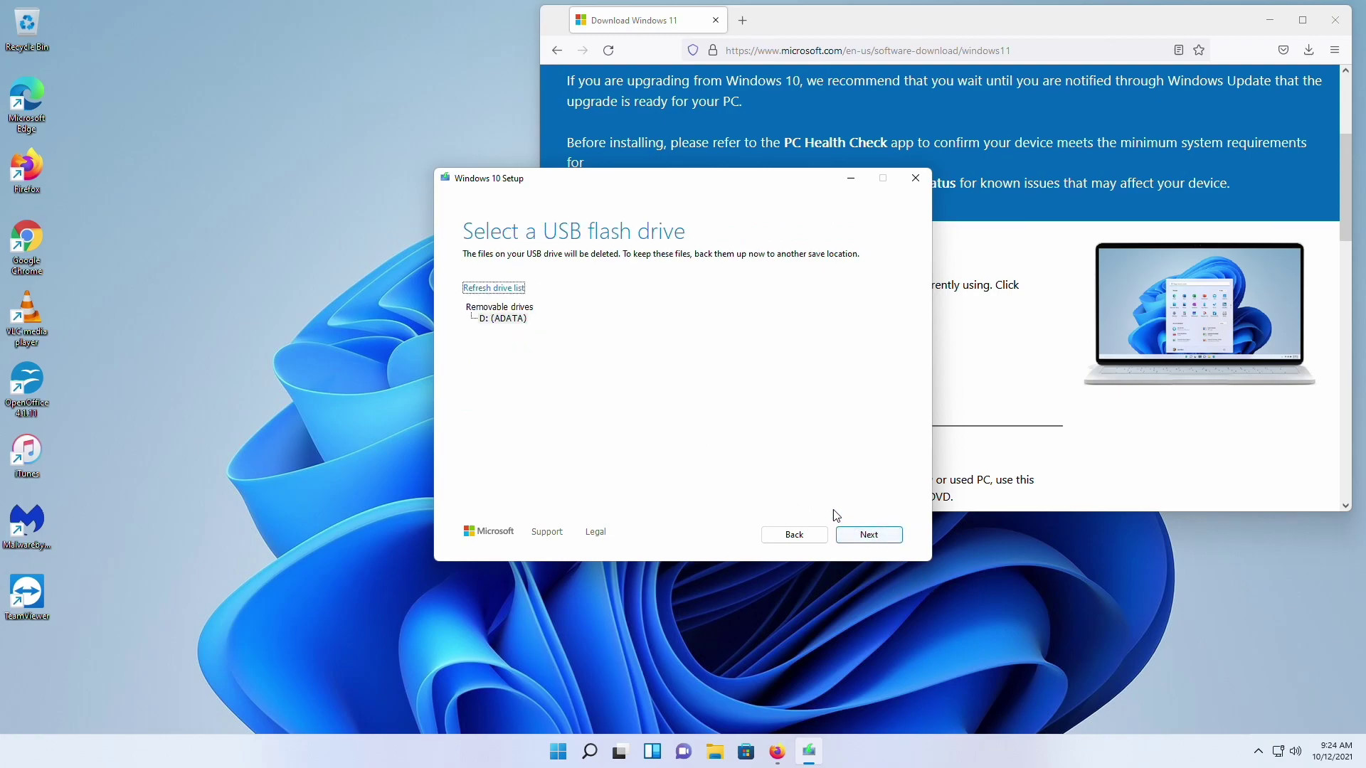
click(883, 538)
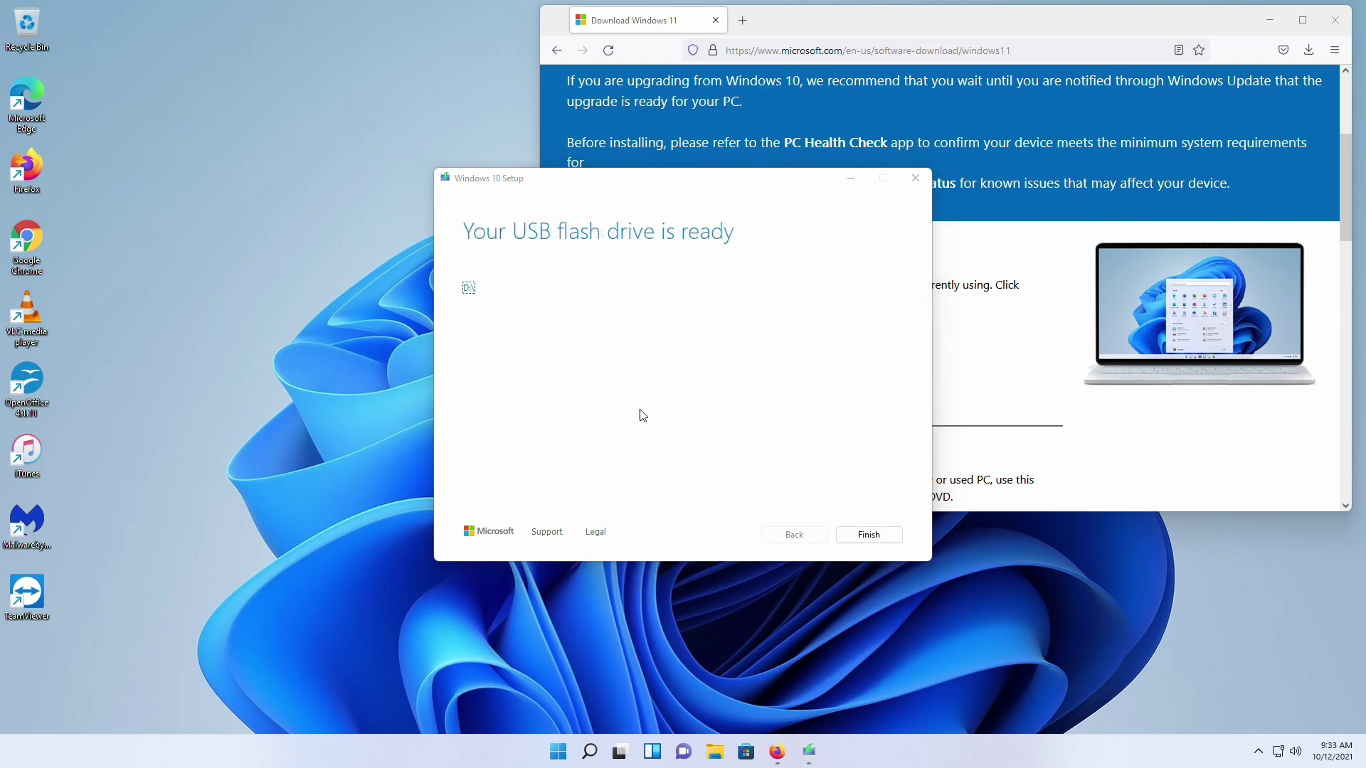
click(854, 543)
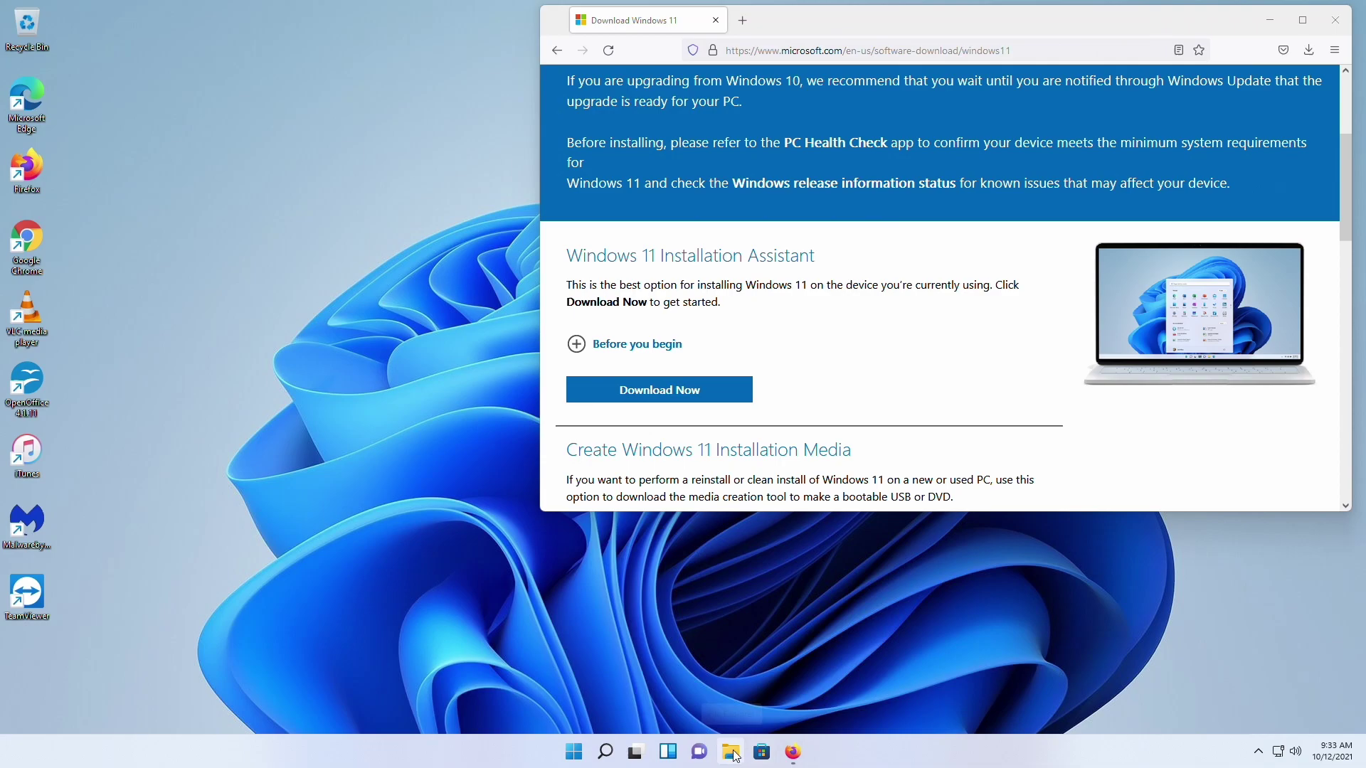
- Relabel the ESD-USB (D:) drive as W10 from File Explorer's navigation pane
click(733, 753)
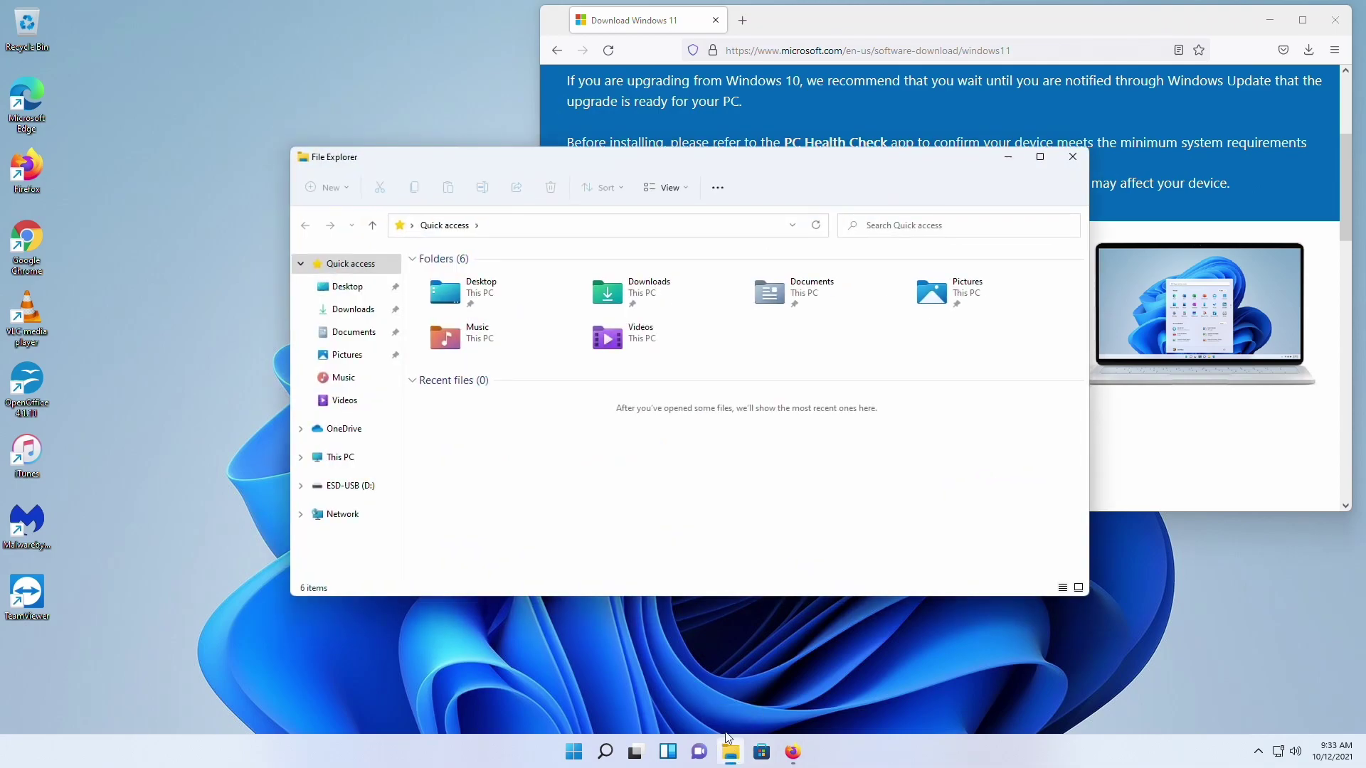
right_click(349, 491)
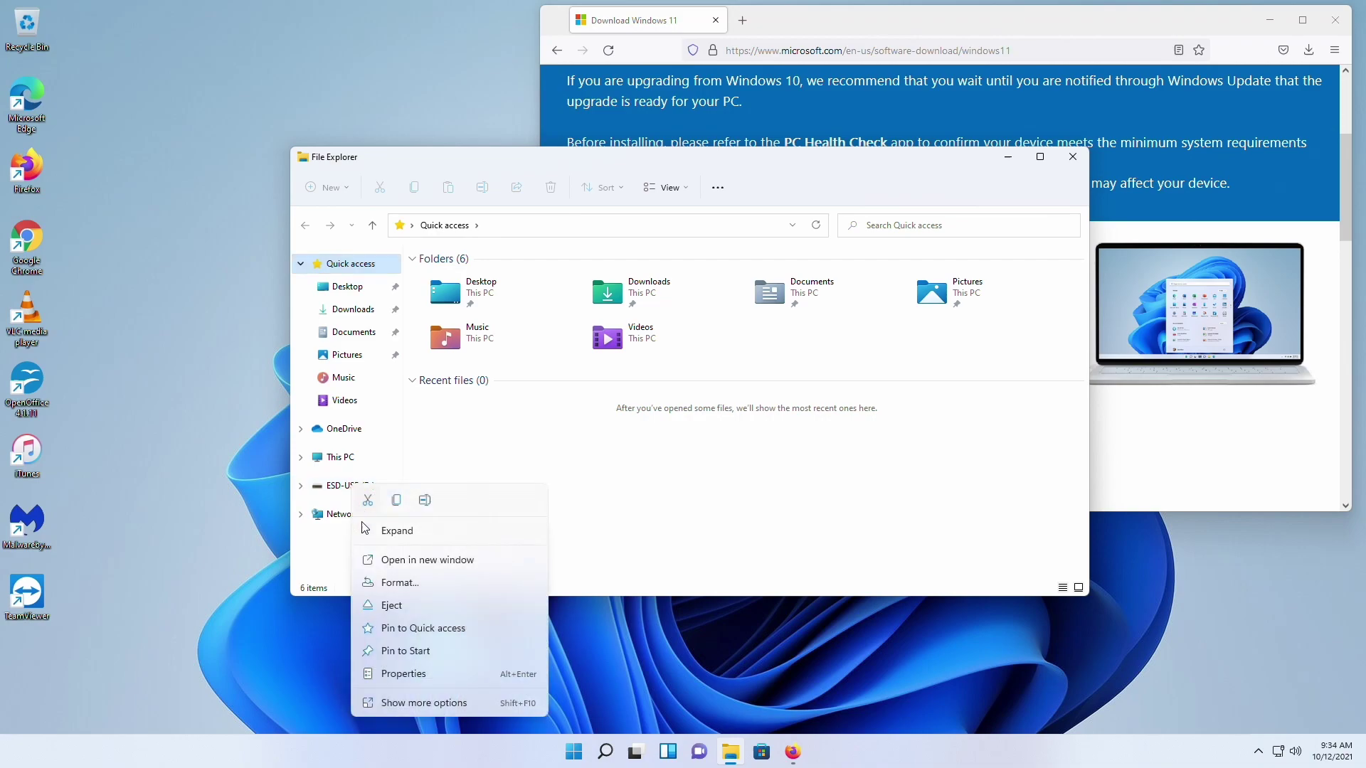
click(448, 703)
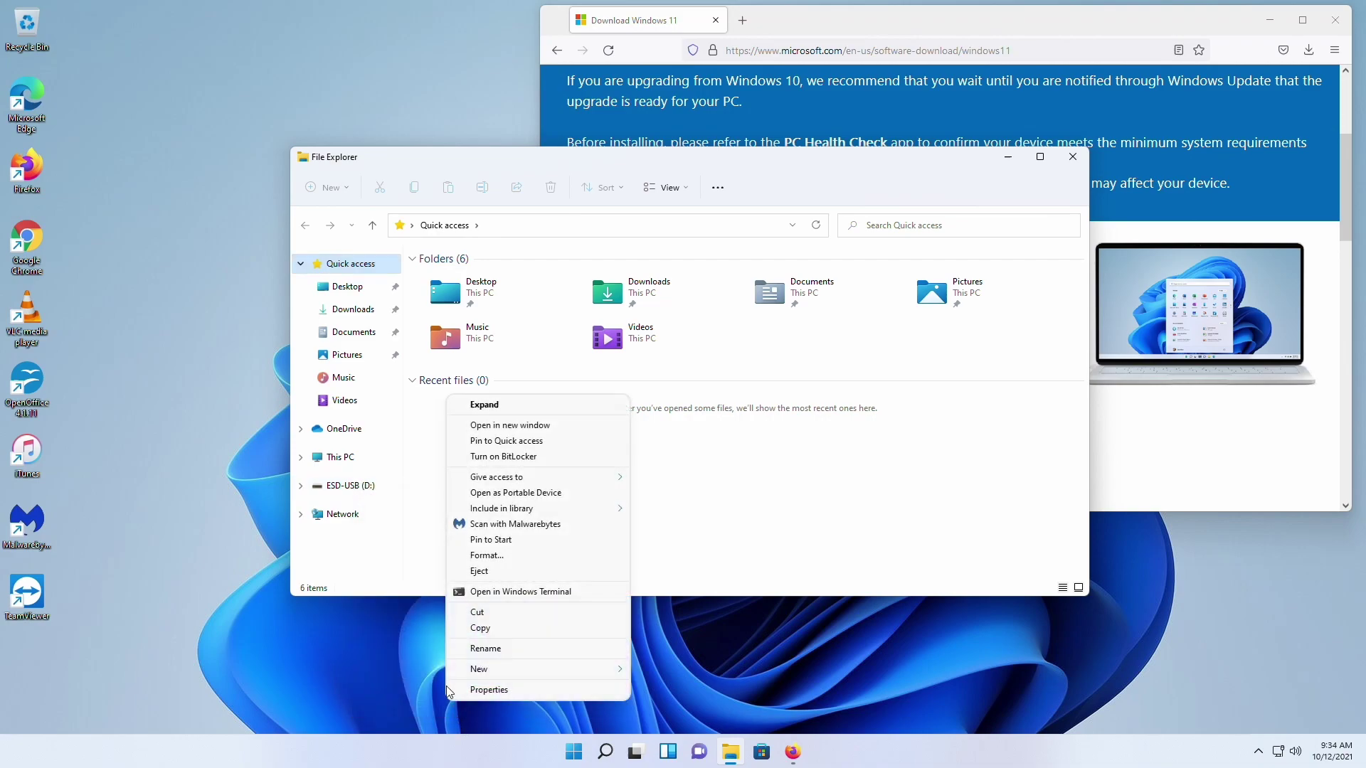
click(499, 649)
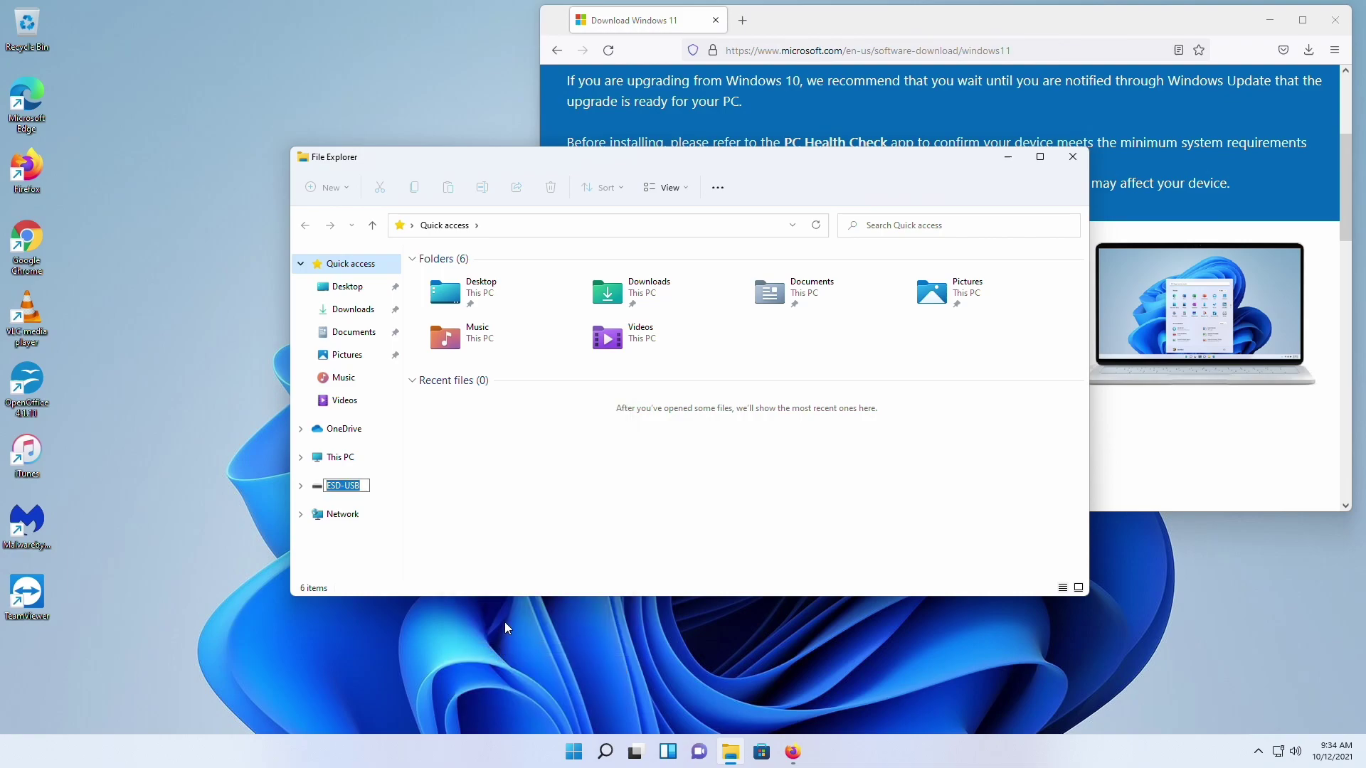
text(W10)
key(Return)
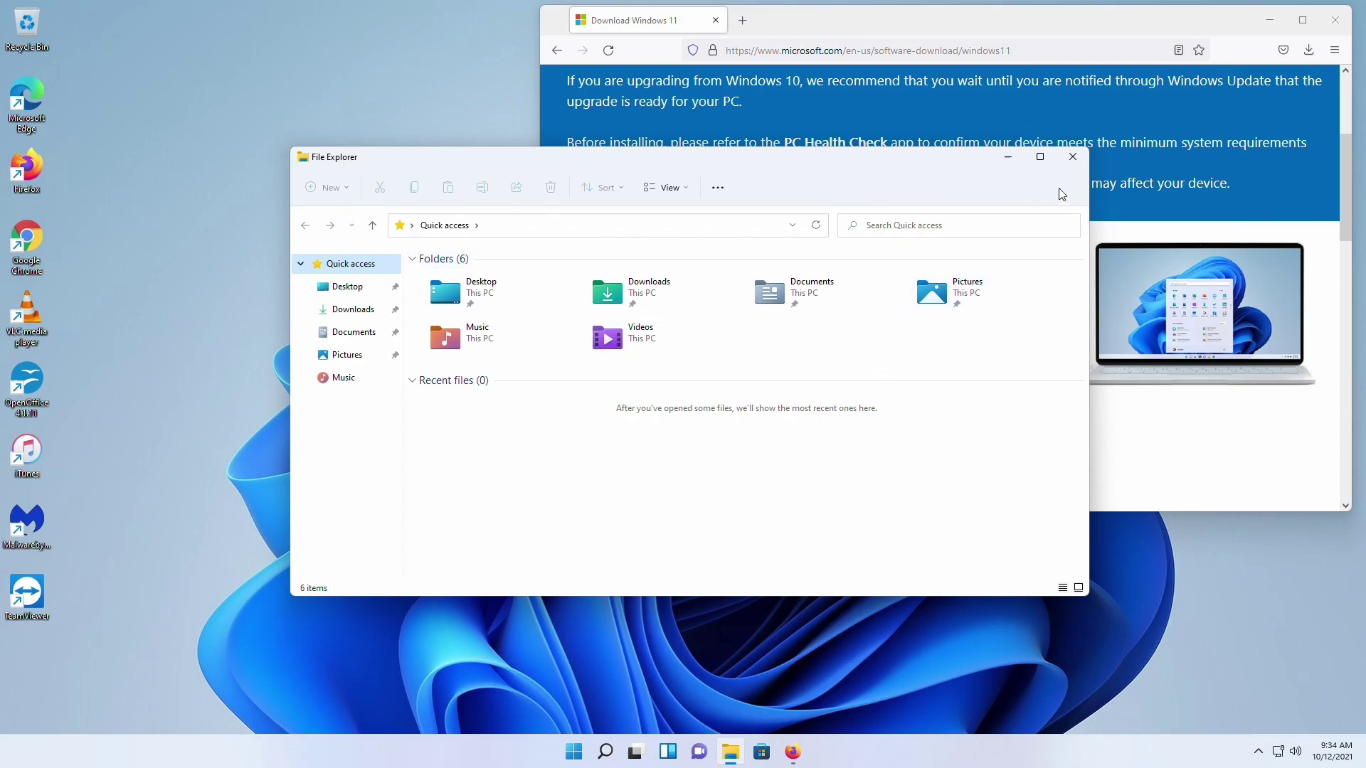
- Close Explorer, launch MediaCreationToolW11.exe as administrator, and accept the Windows 11 license terms
click(1073, 157)
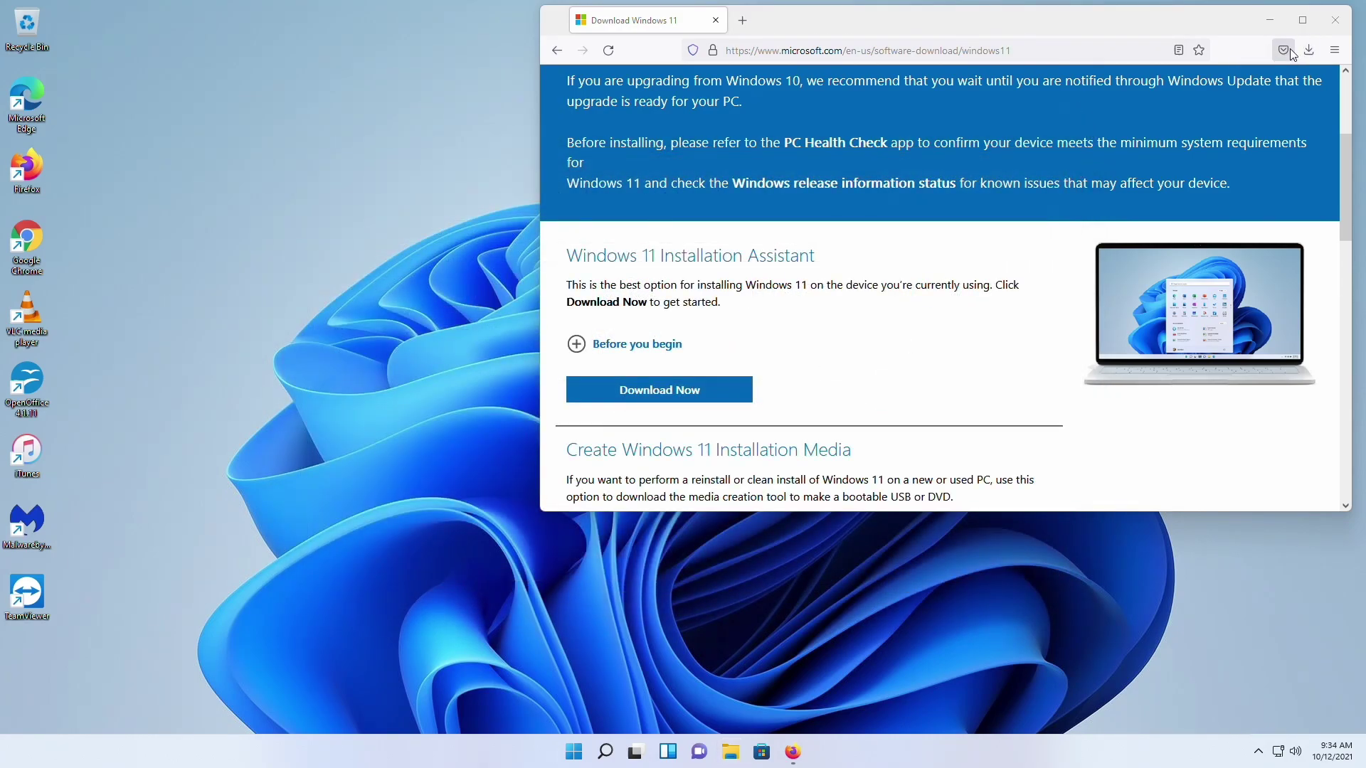
click(1313, 51)
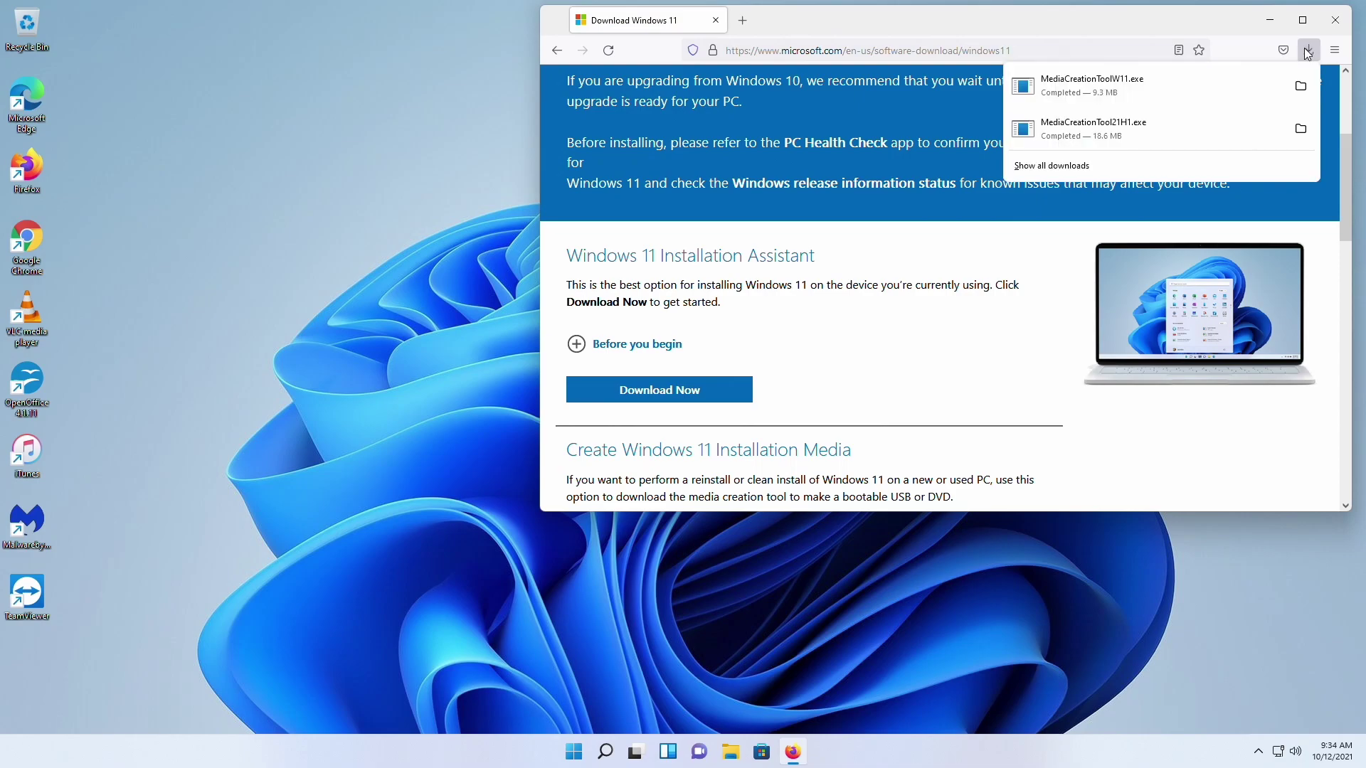
click(1093, 91)
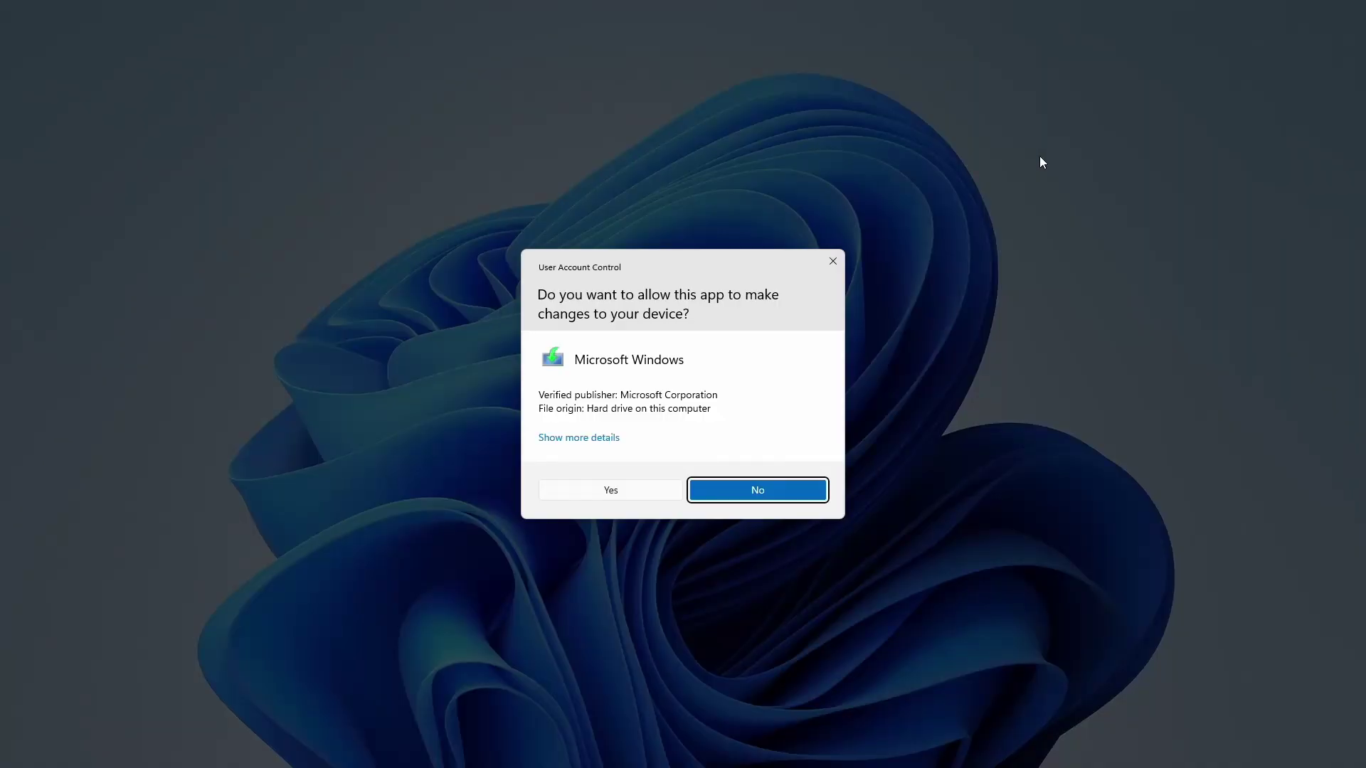
click(597, 491)
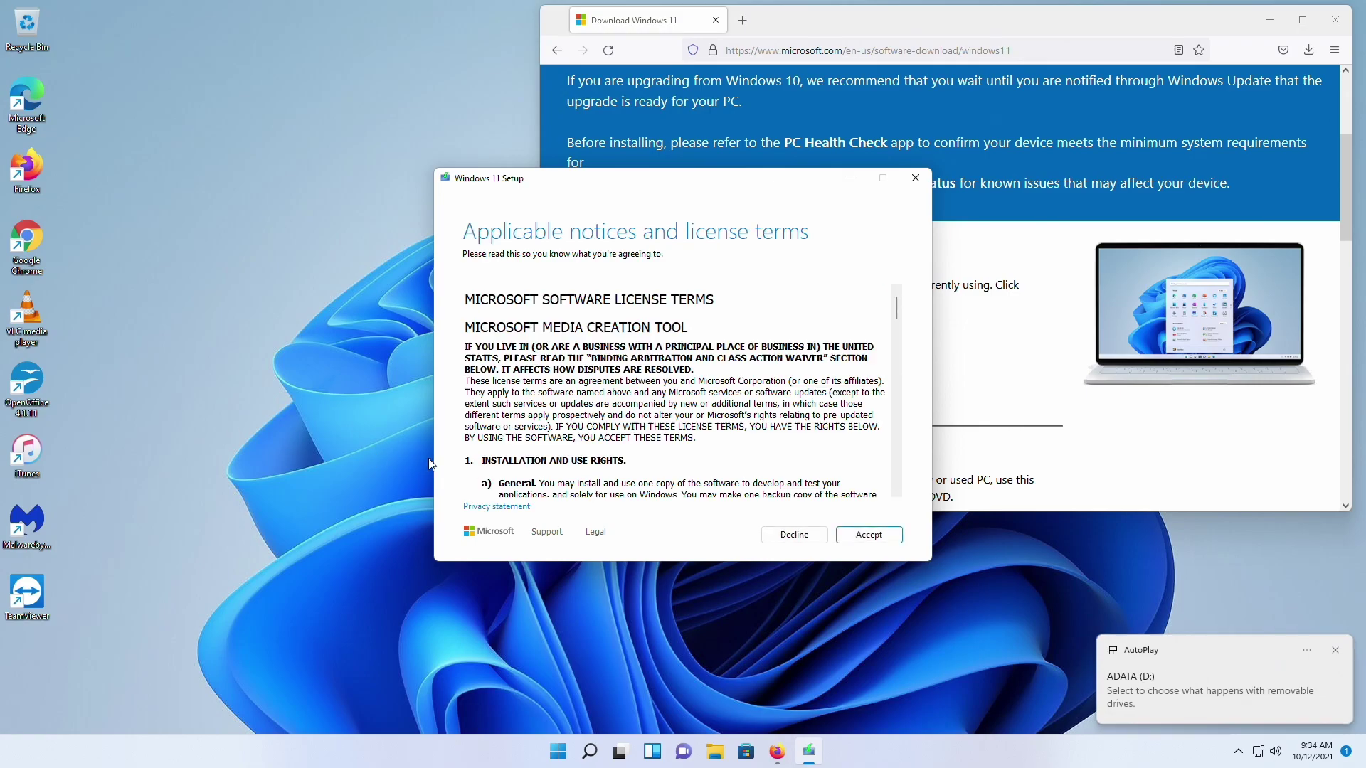
click(869, 546)
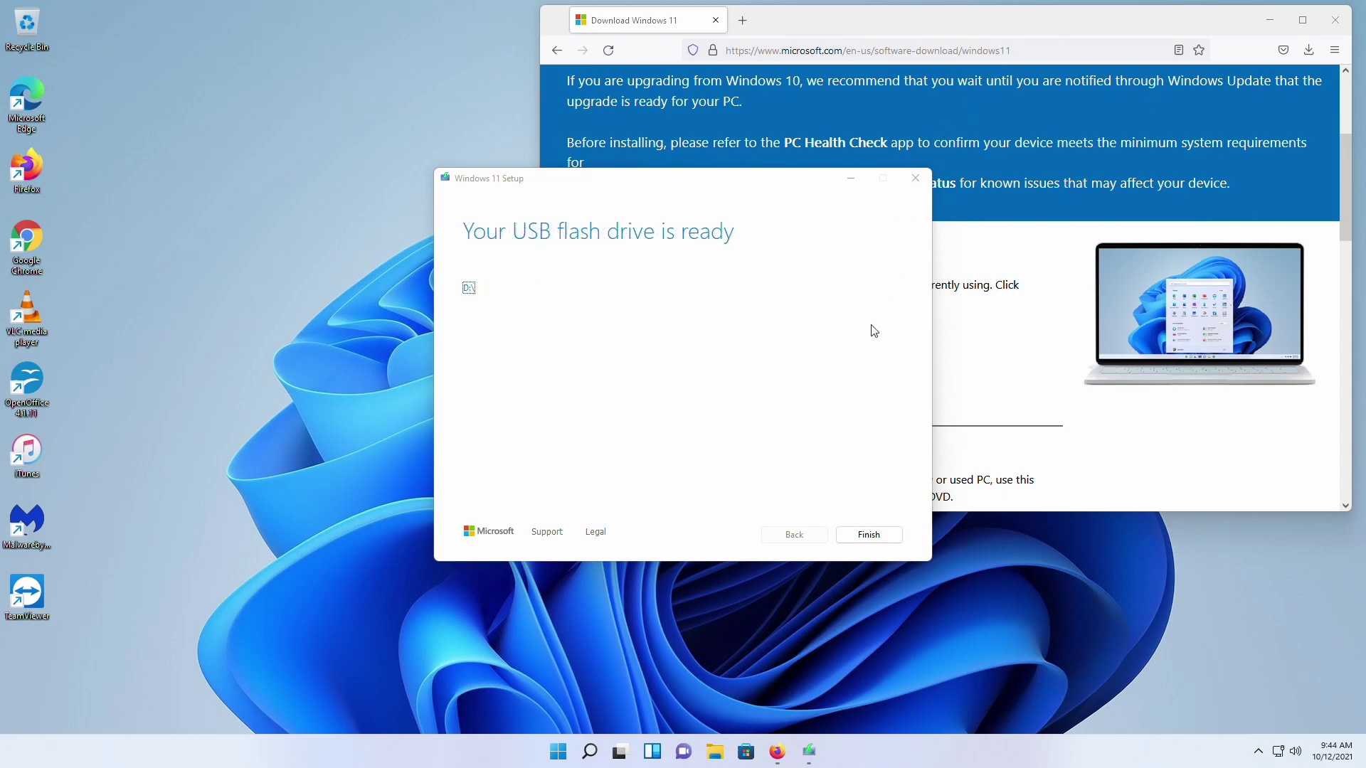
- Finish Windows 11 setup, rename the ESD-USB (D:) drive to W11, and close Explorer
click(880, 541)
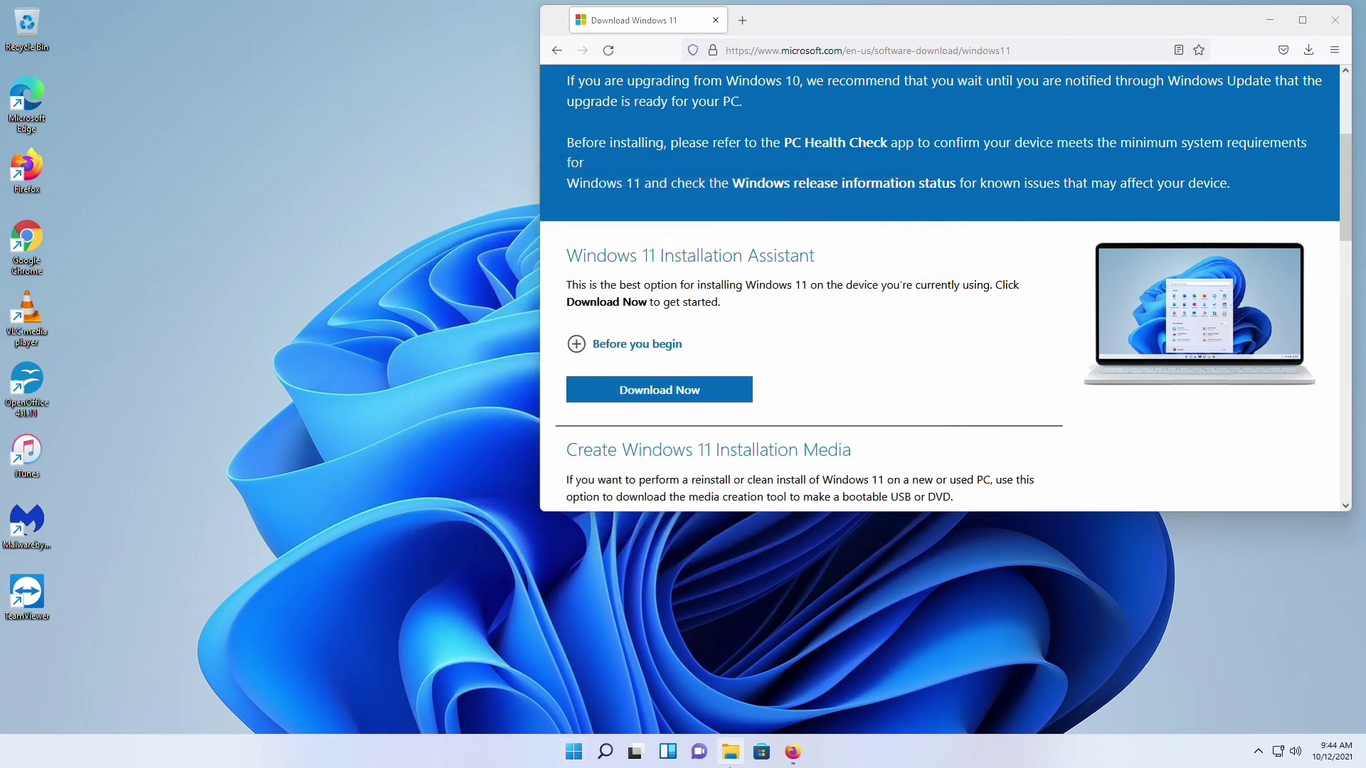
click(731, 754)
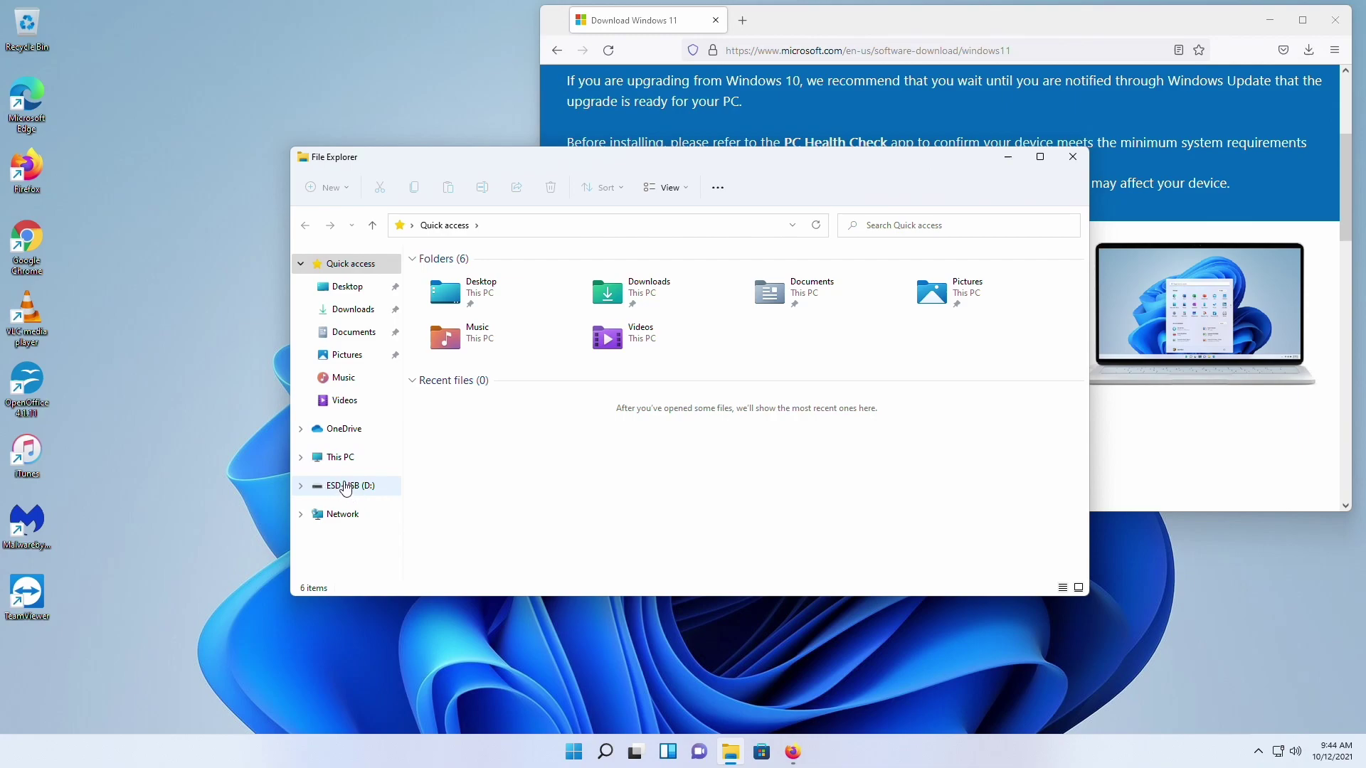
right_click(346, 488)
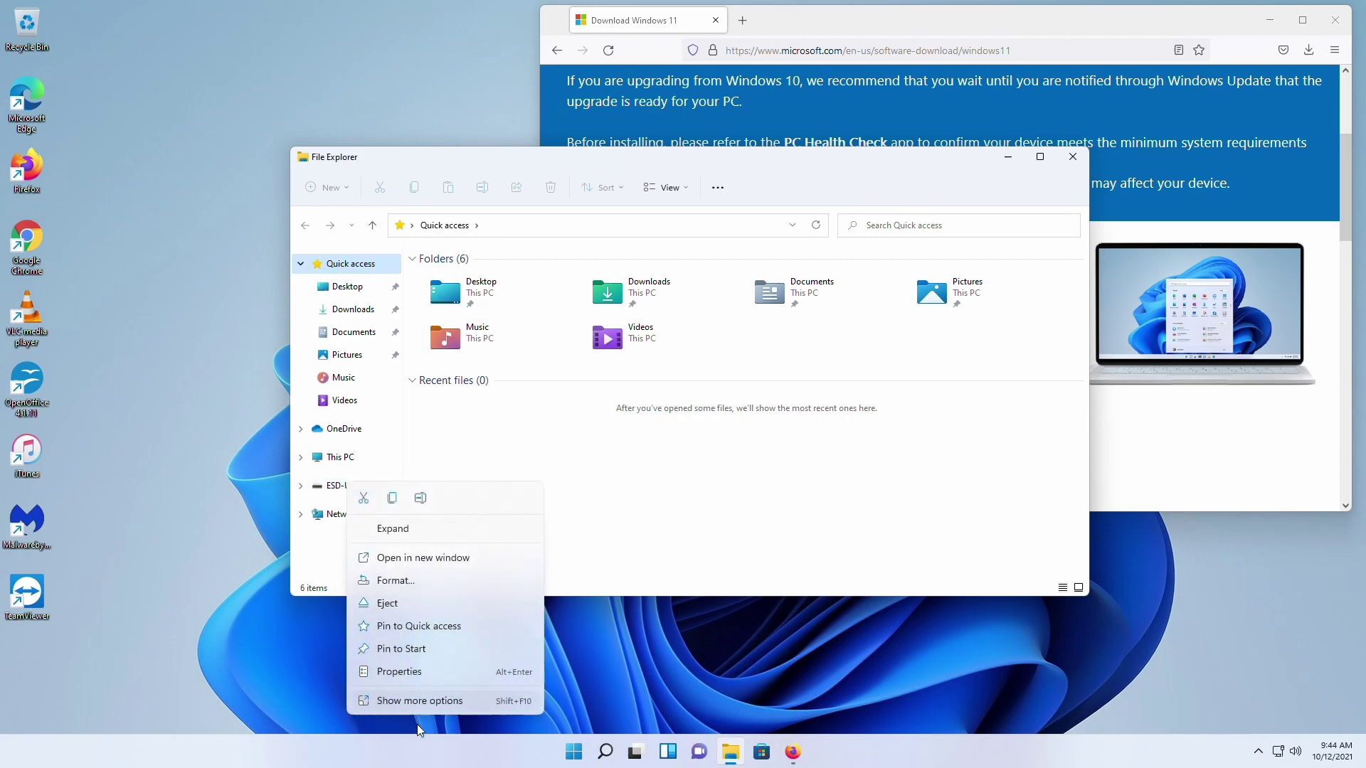
click(420, 701)
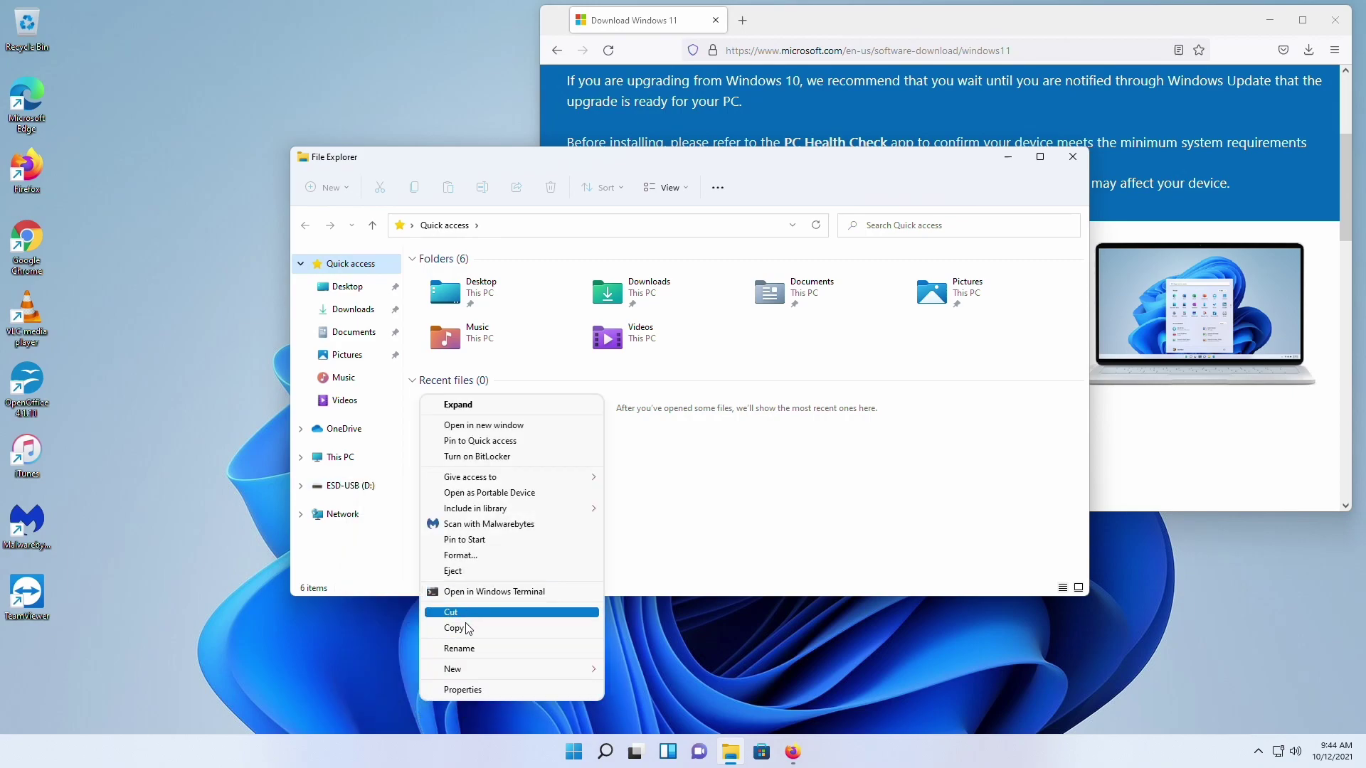
click(454, 649)
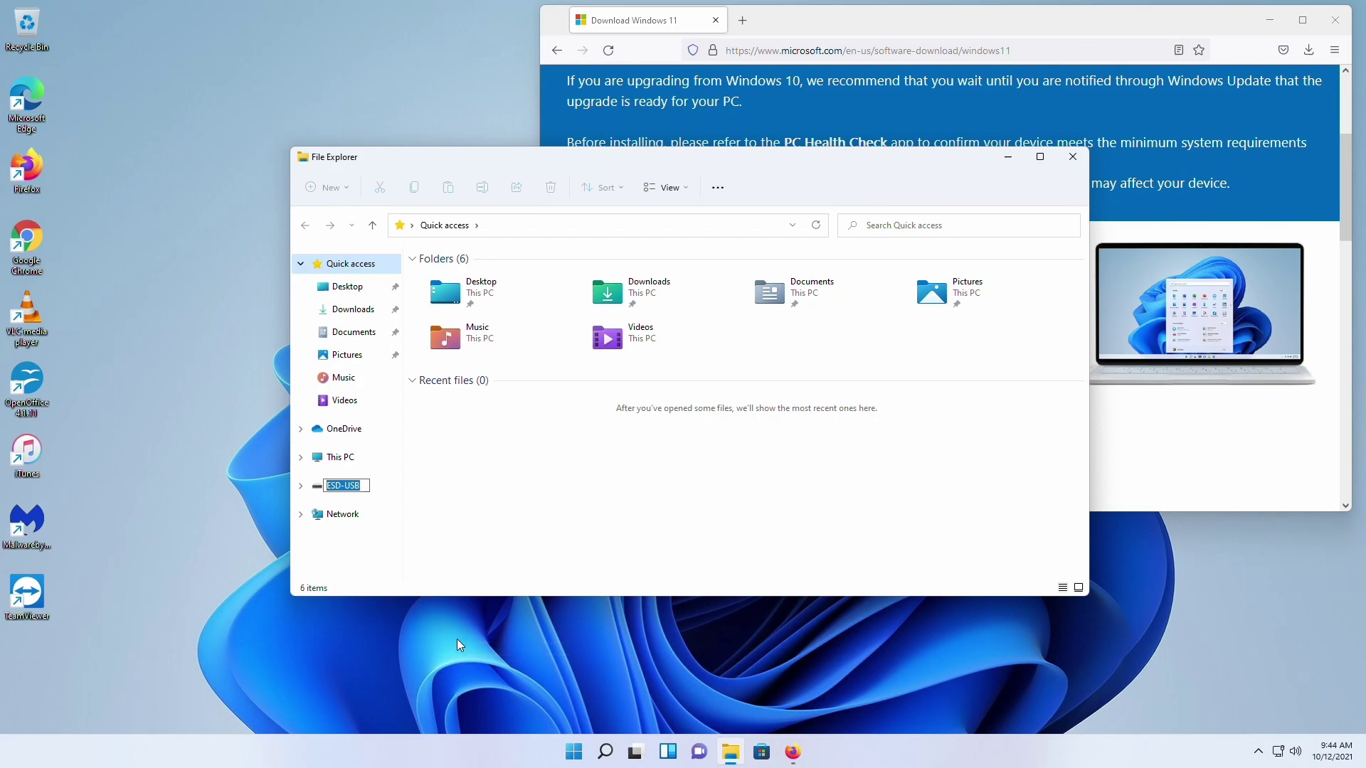
text(W11)
key(Return)
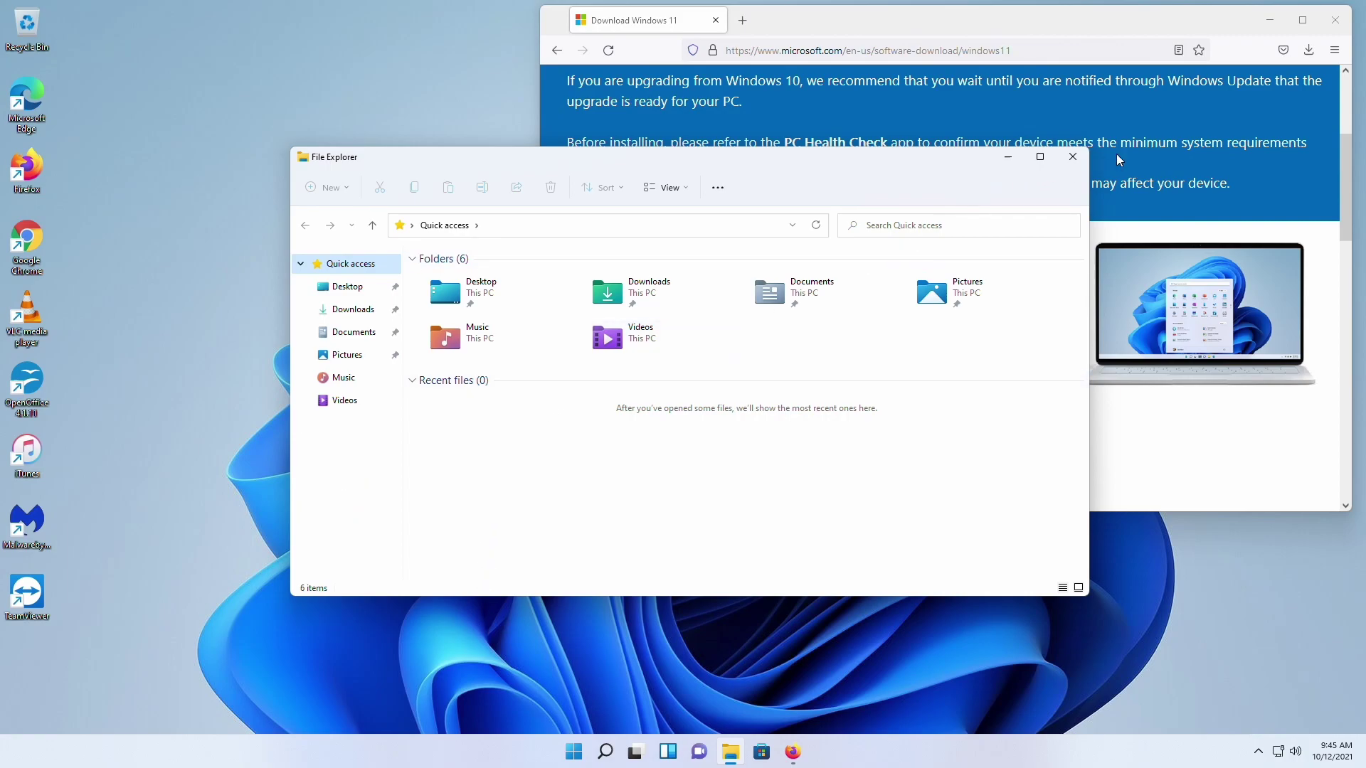
click(1085, 157)
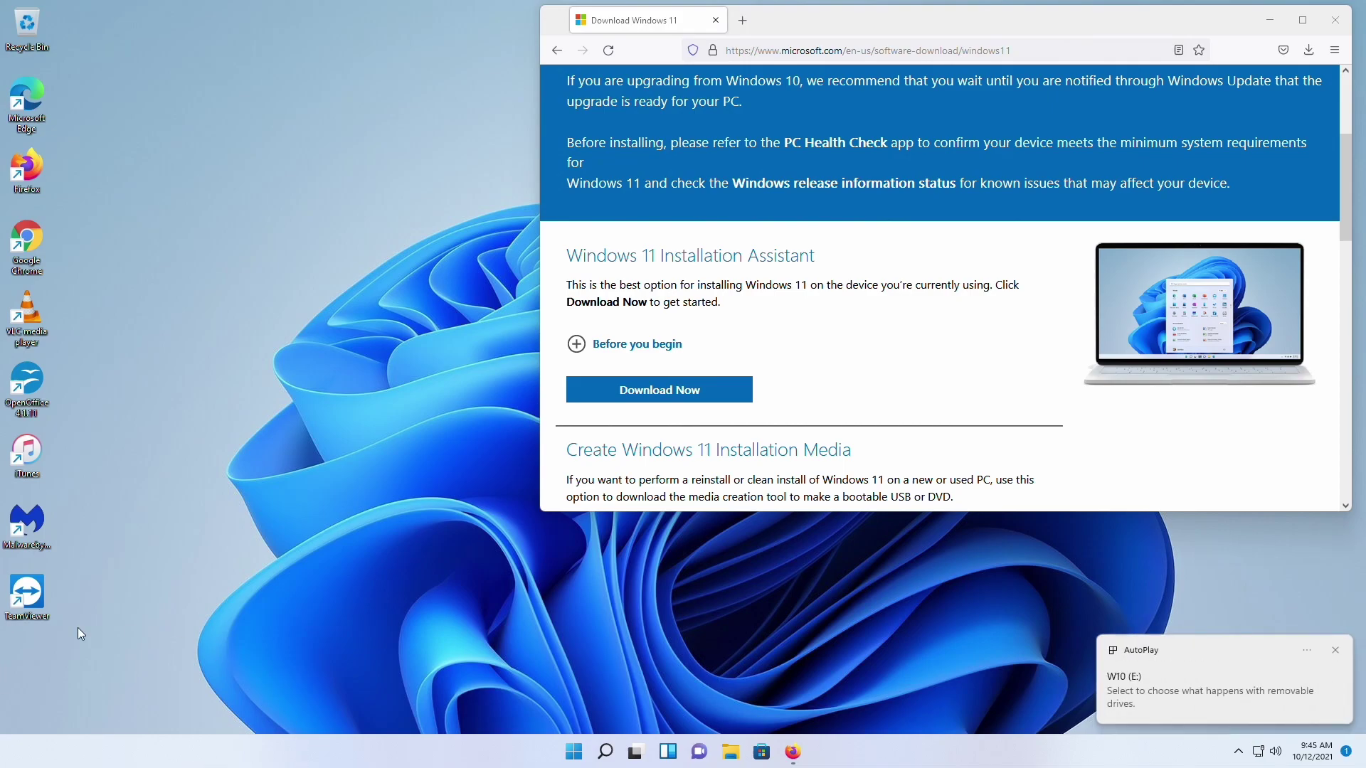
- Open W10 (E:) in its own Explorer window beside the first one, which shows W11 (D:)
click(731, 756)
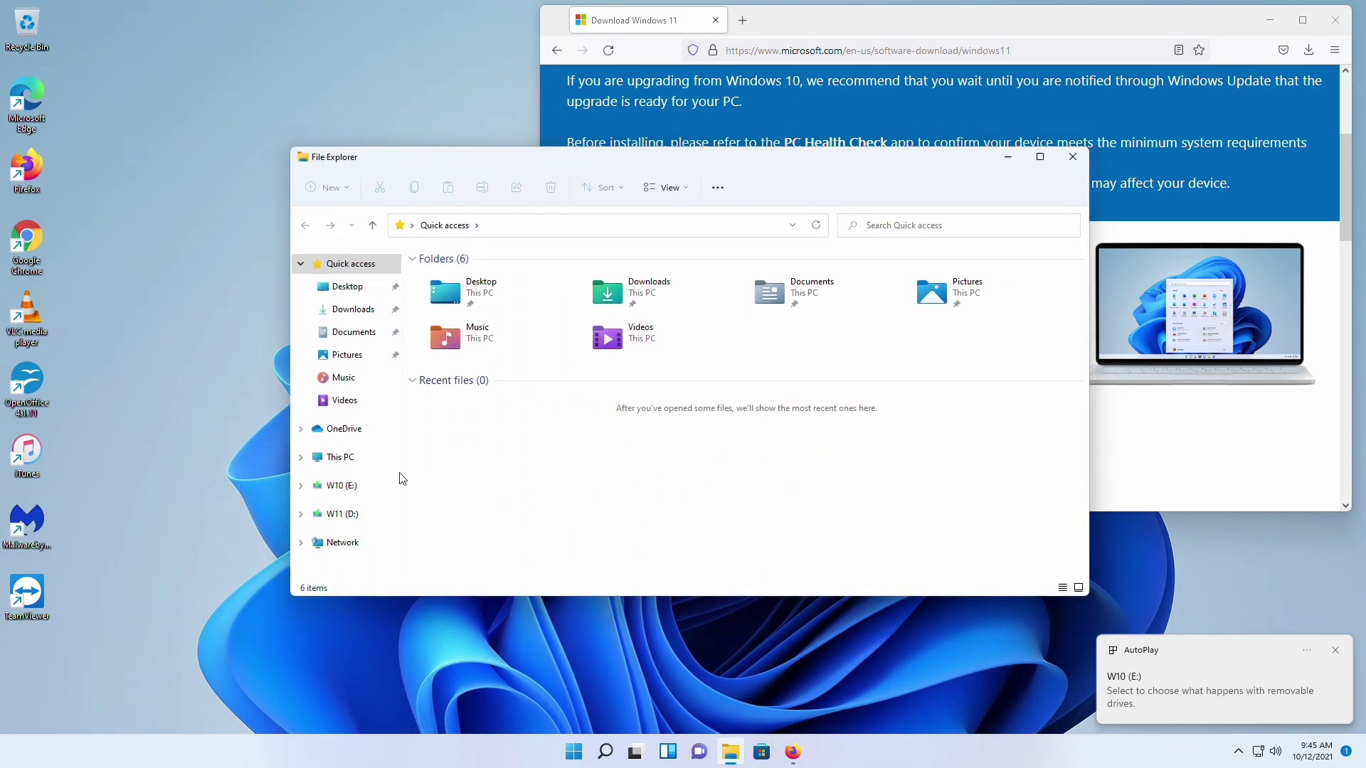
right_click(342, 491)
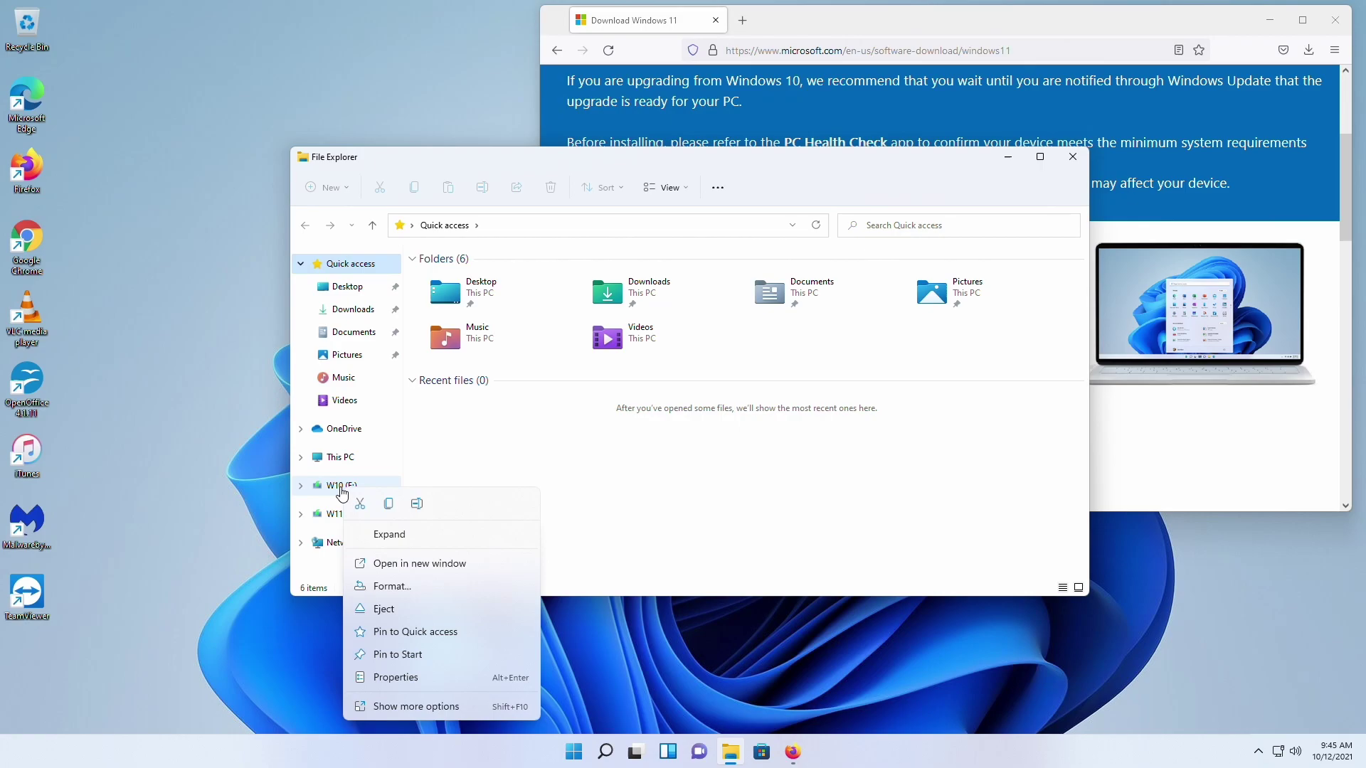
click(422, 564)
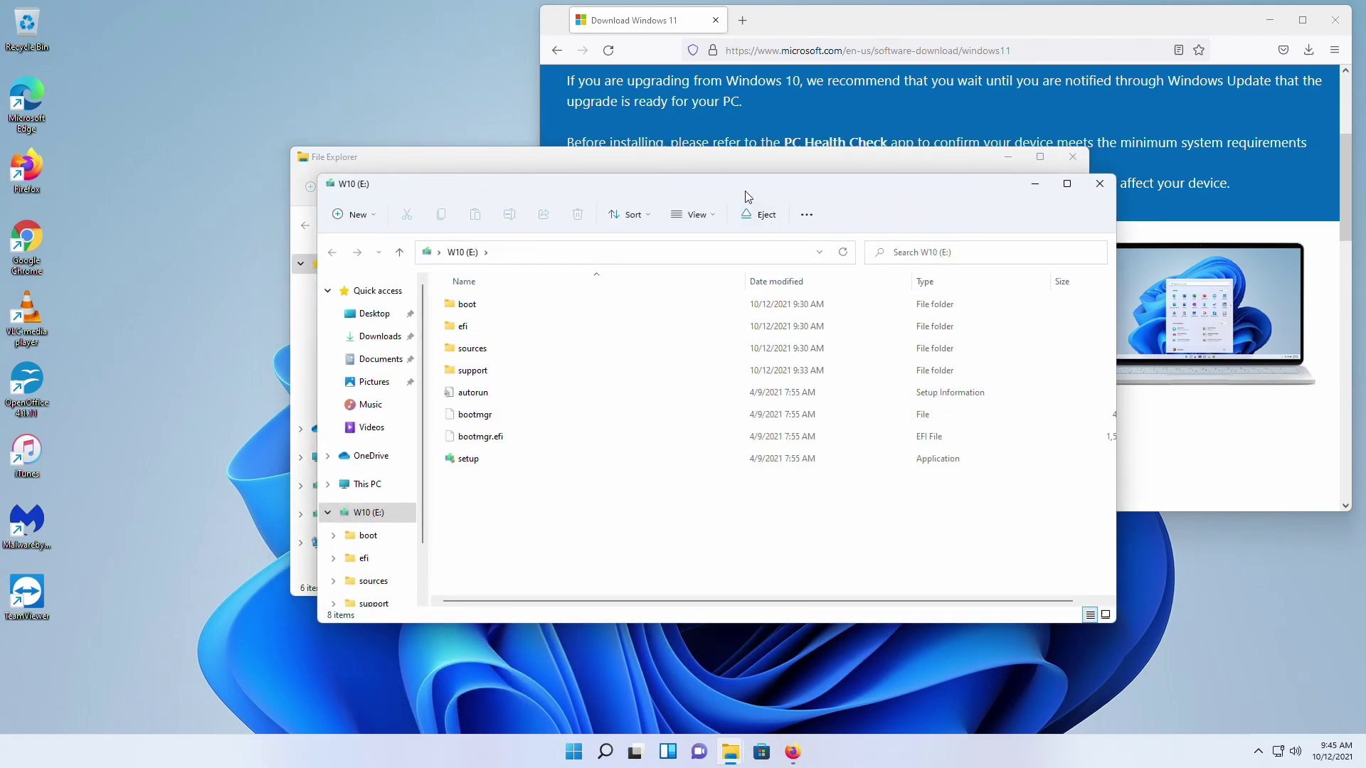
drag(748, 190, 897, 169)
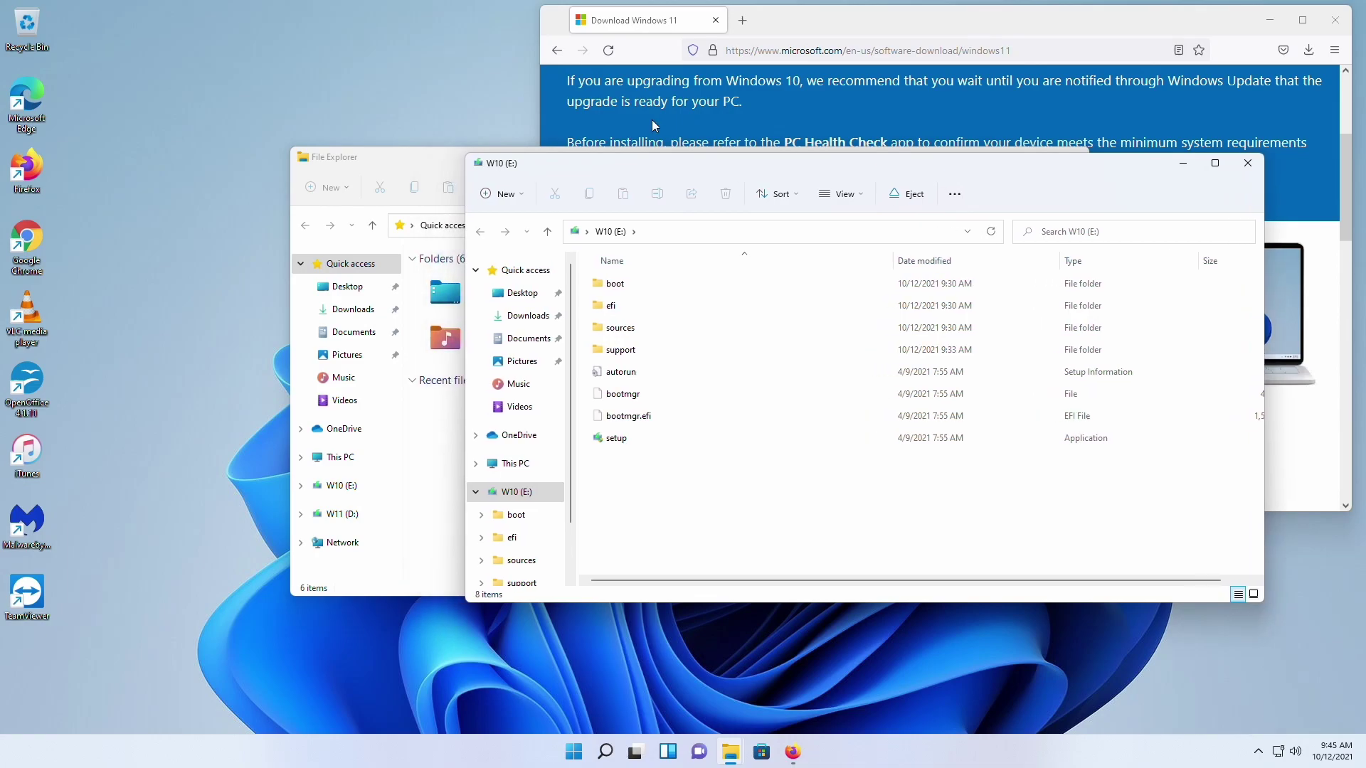
drag(405, 160, 202, 61)
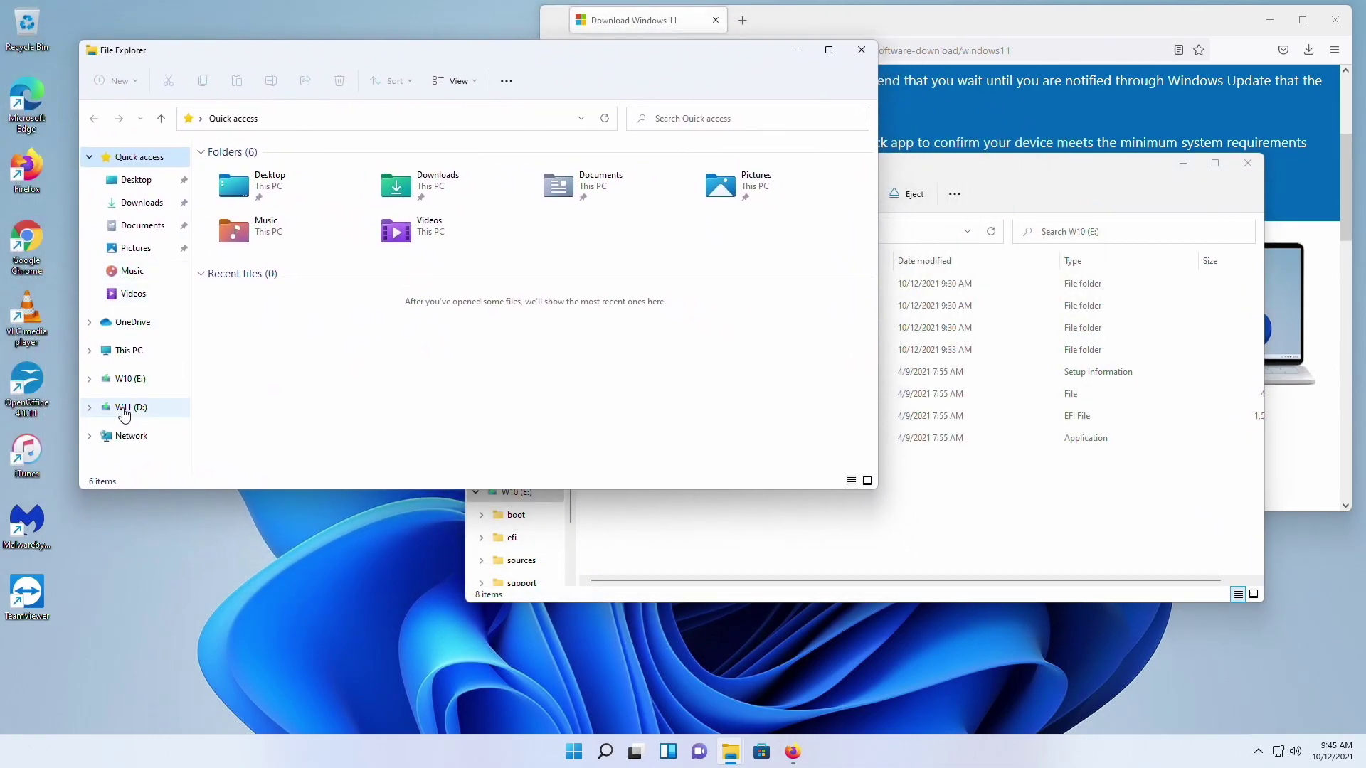
click(123, 416)
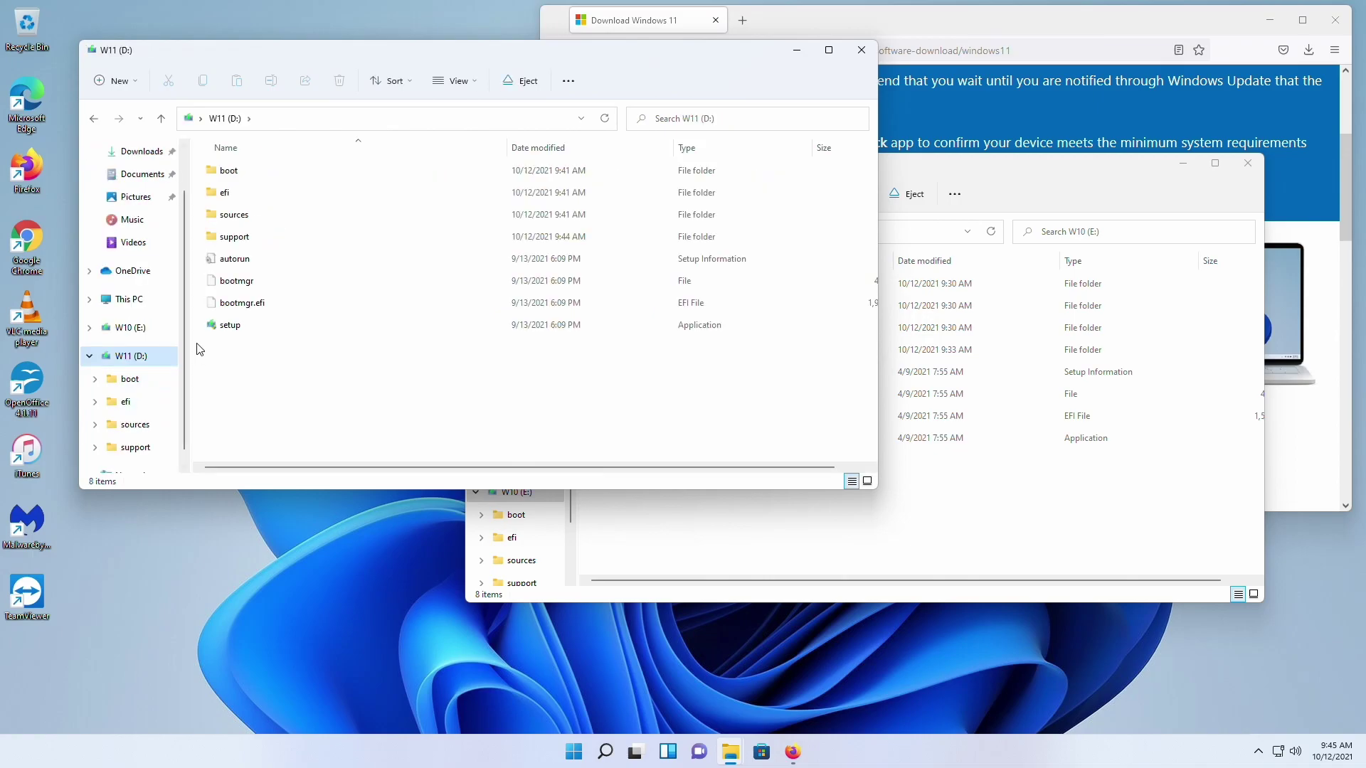
mouse_move(247, 218)
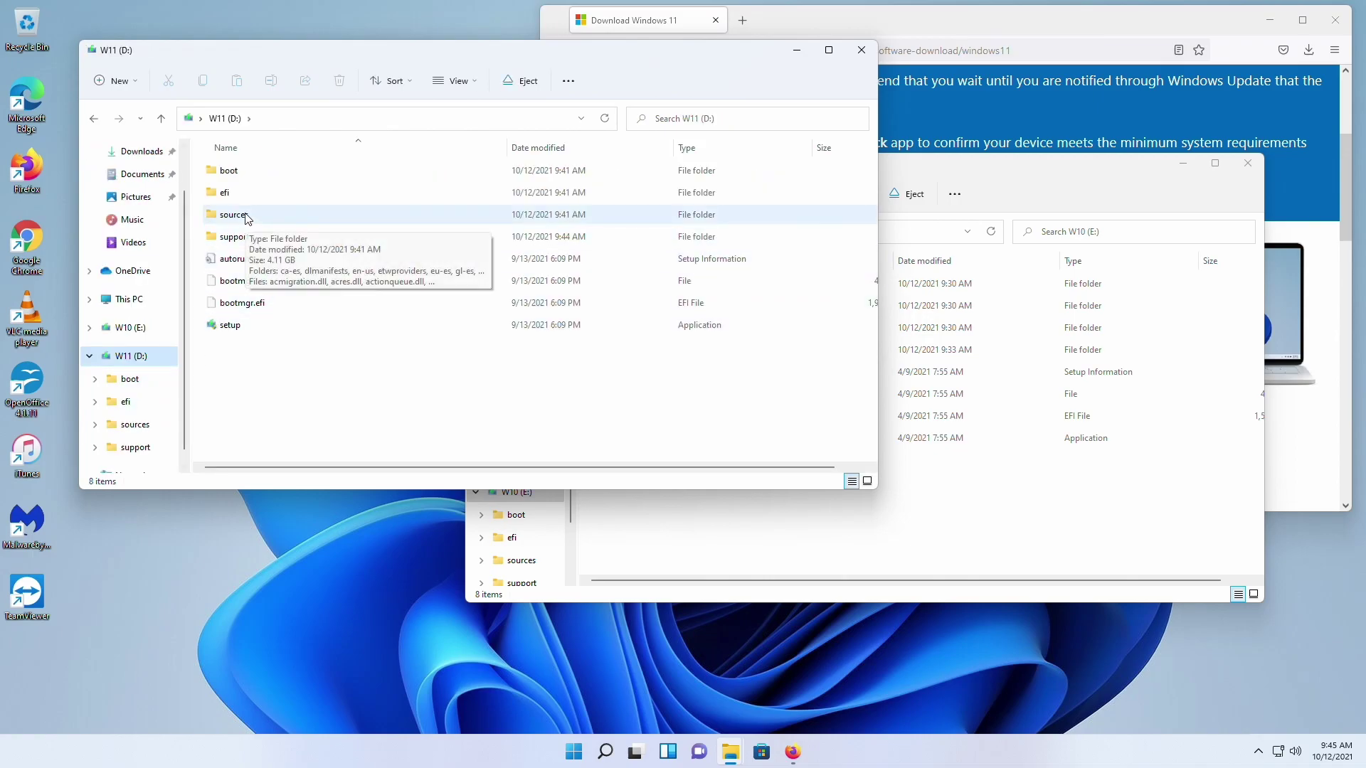
- Permanently delete install.esd from E:\sources on the W10 drive
click(1062, 178)
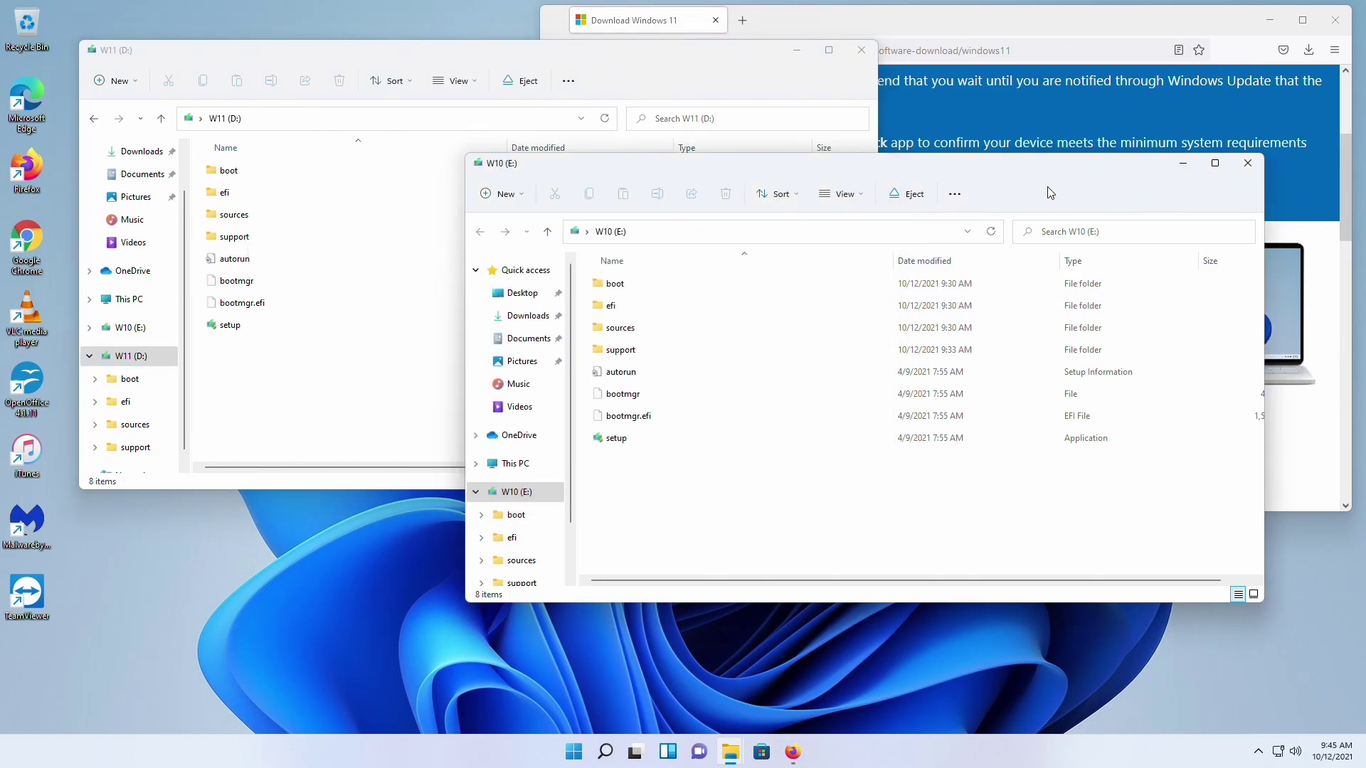
double_click(697, 329)
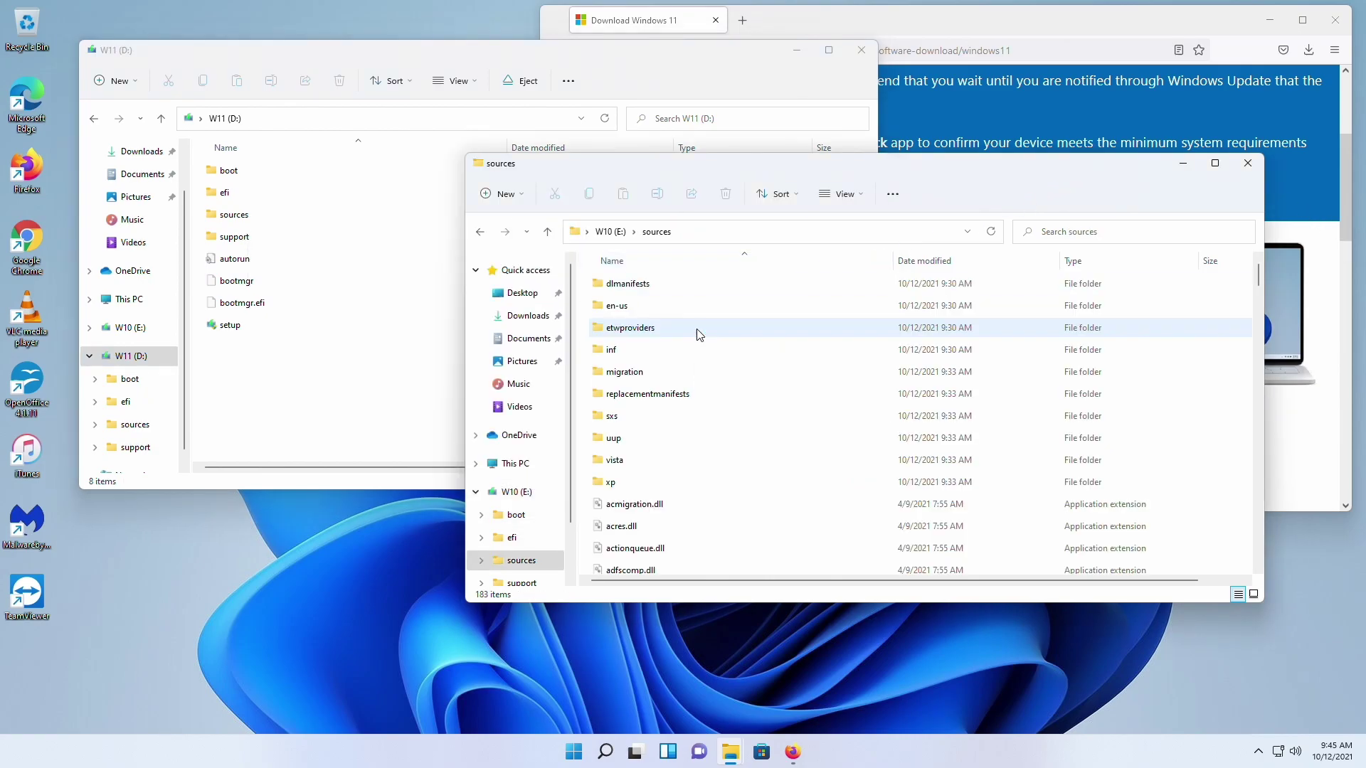
scroll(724, 379, down, 13)
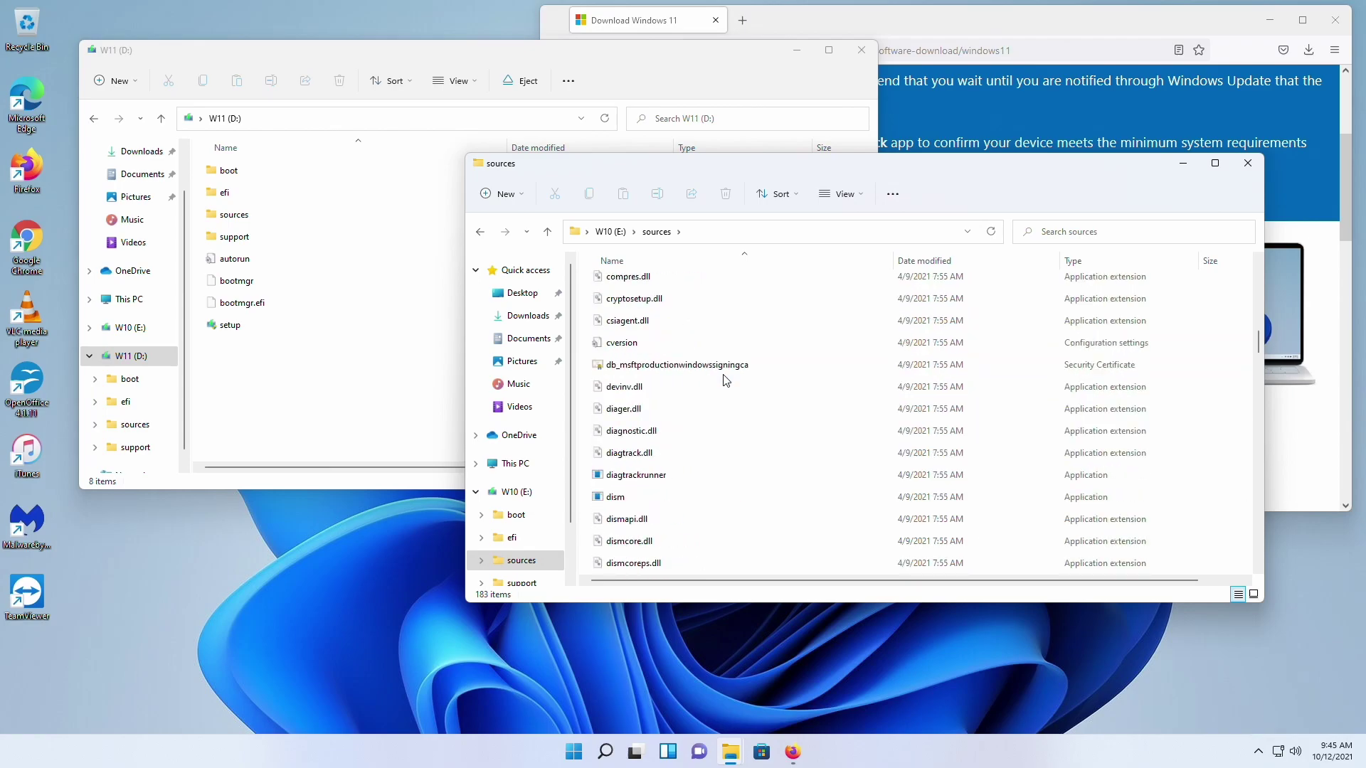
scroll(724, 379, down, 12)
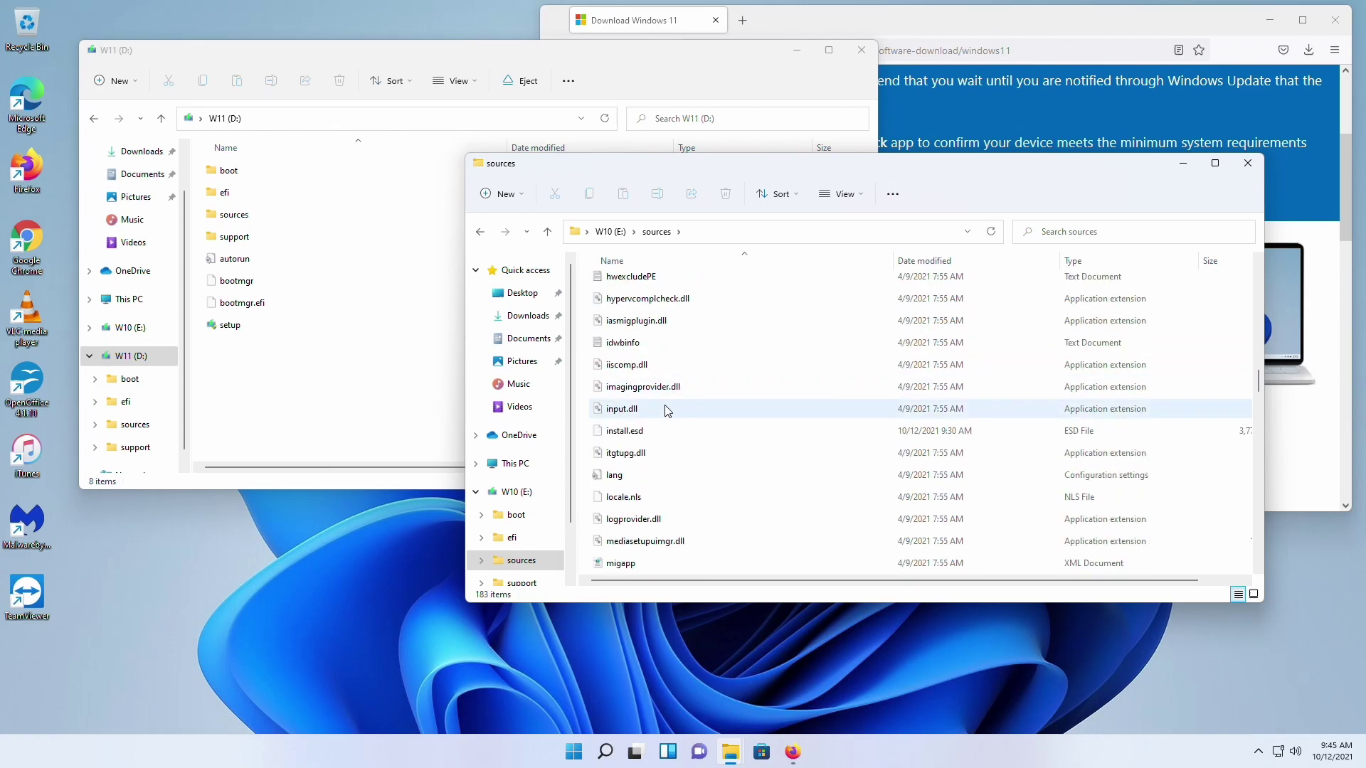
click(641, 435)
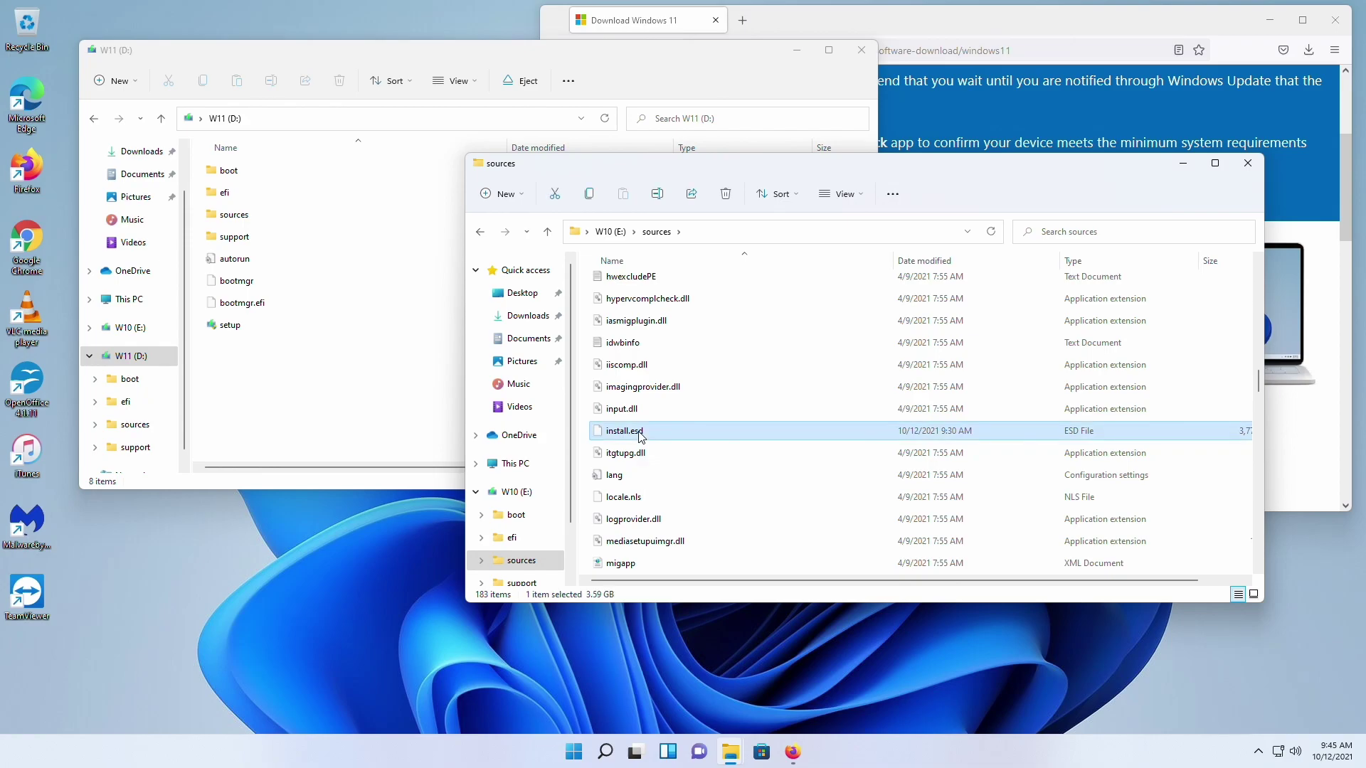
key(shift+Delete)
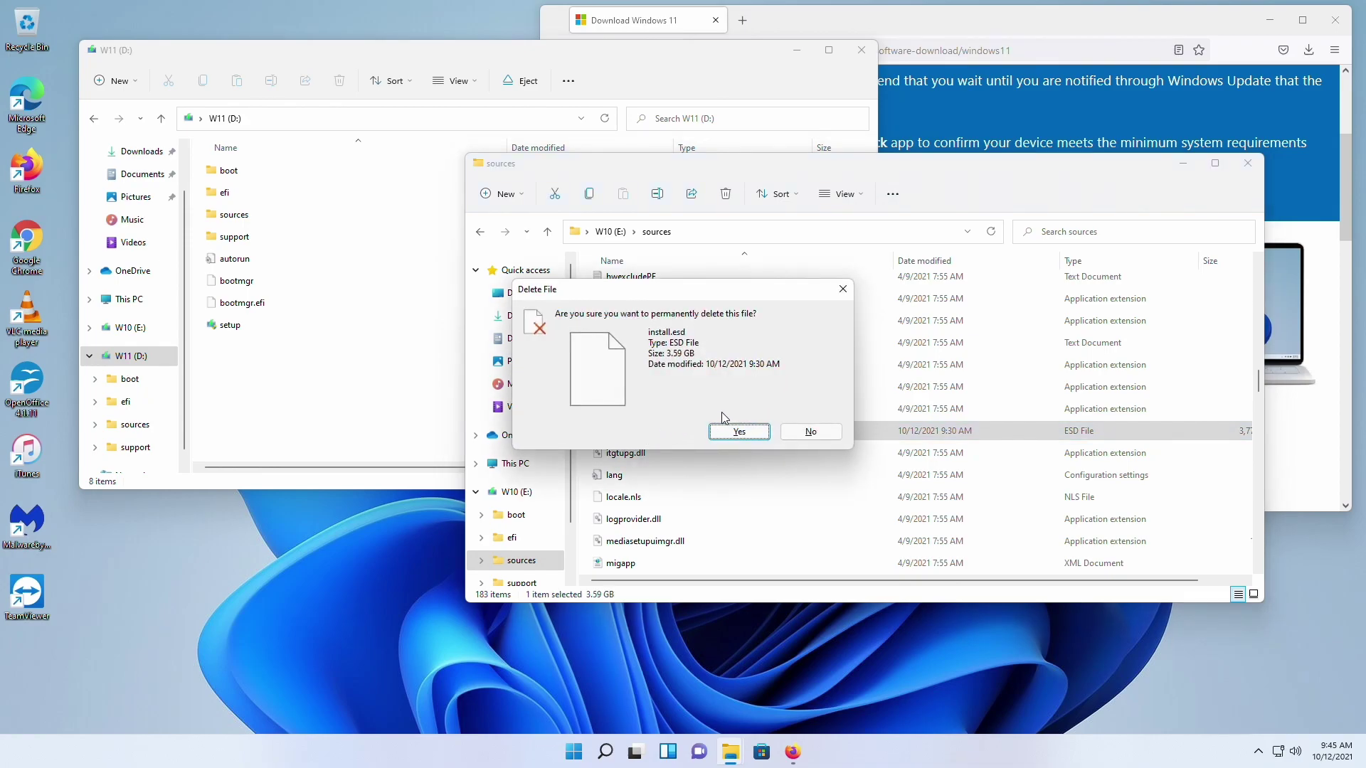
click(730, 434)
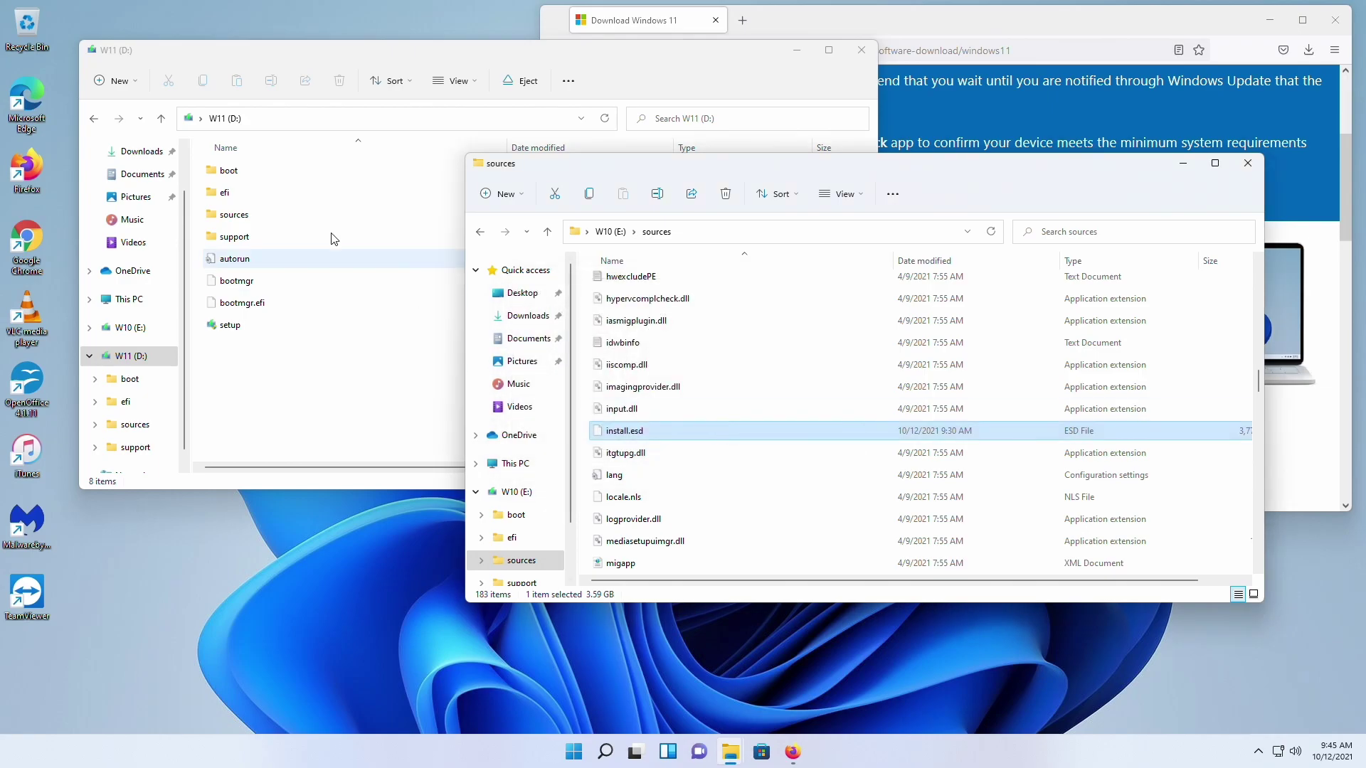
- Copy install.esd from the sources folder on the W11 (D:) drive
double_click(229, 215)
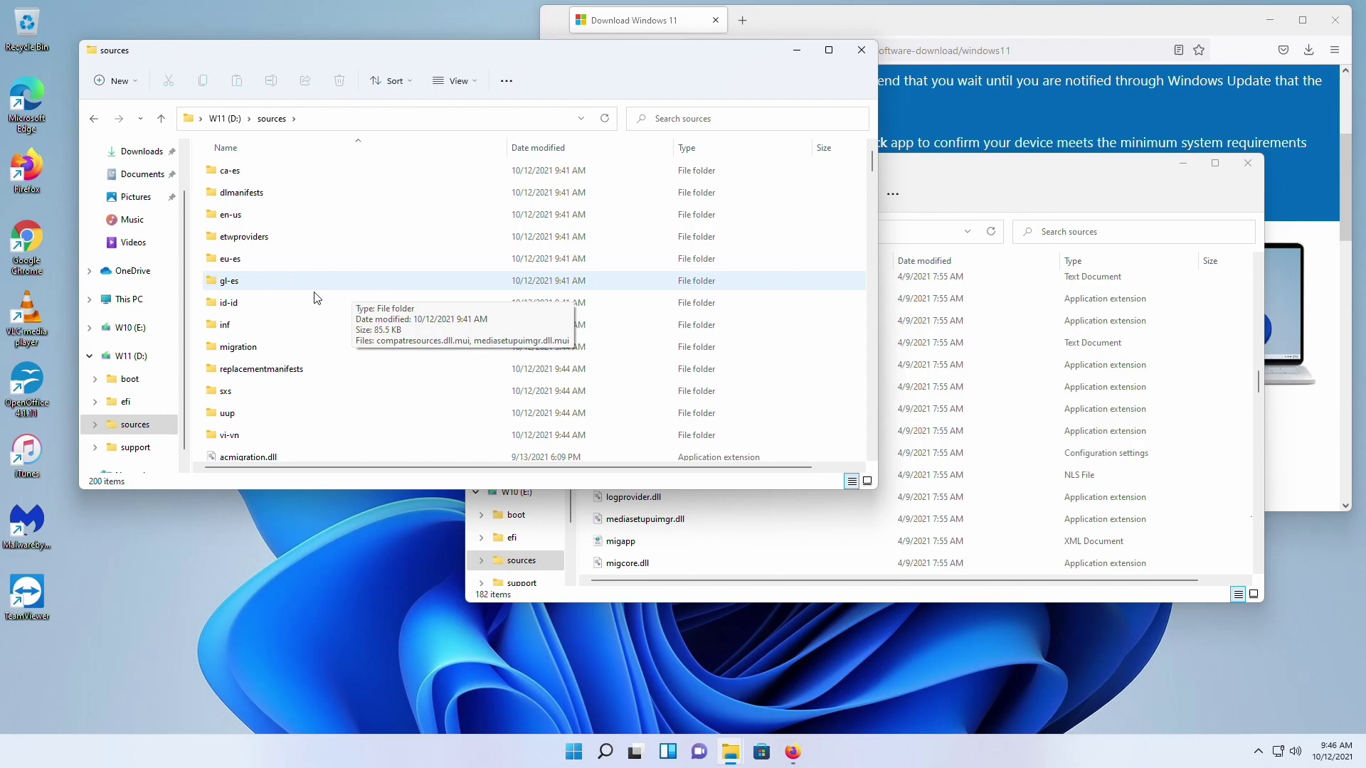
scroll(301, 307, down, 7)
scroll(301, 307, down, 15)
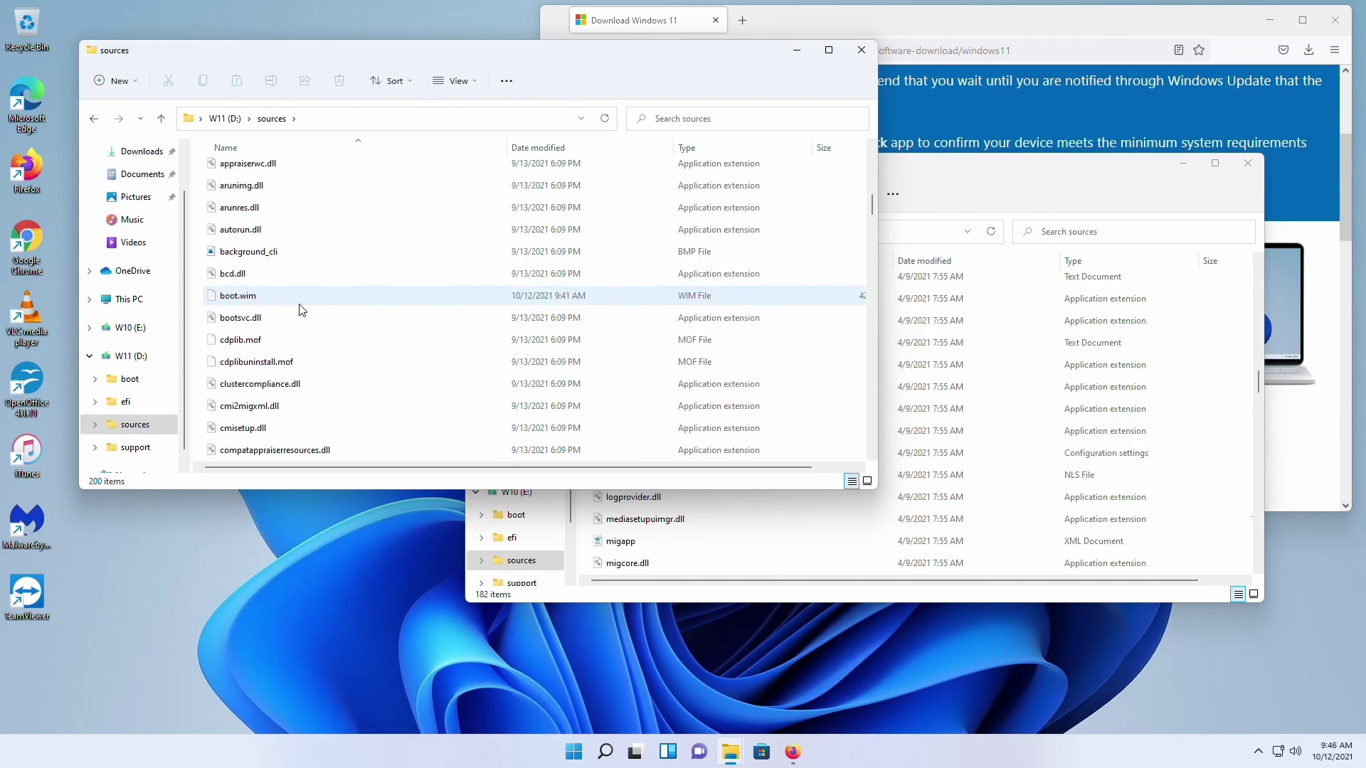
scroll(301, 309, down, 1)
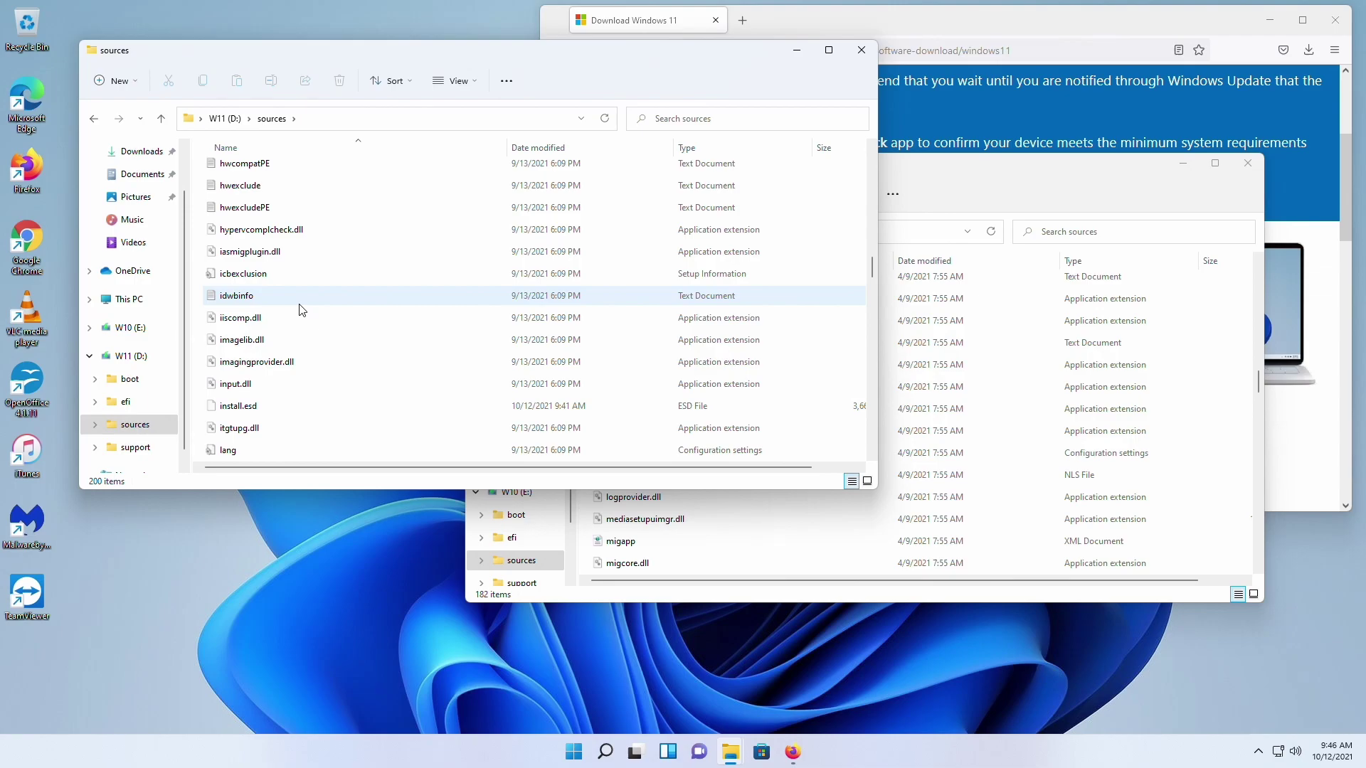
click(265, 412)
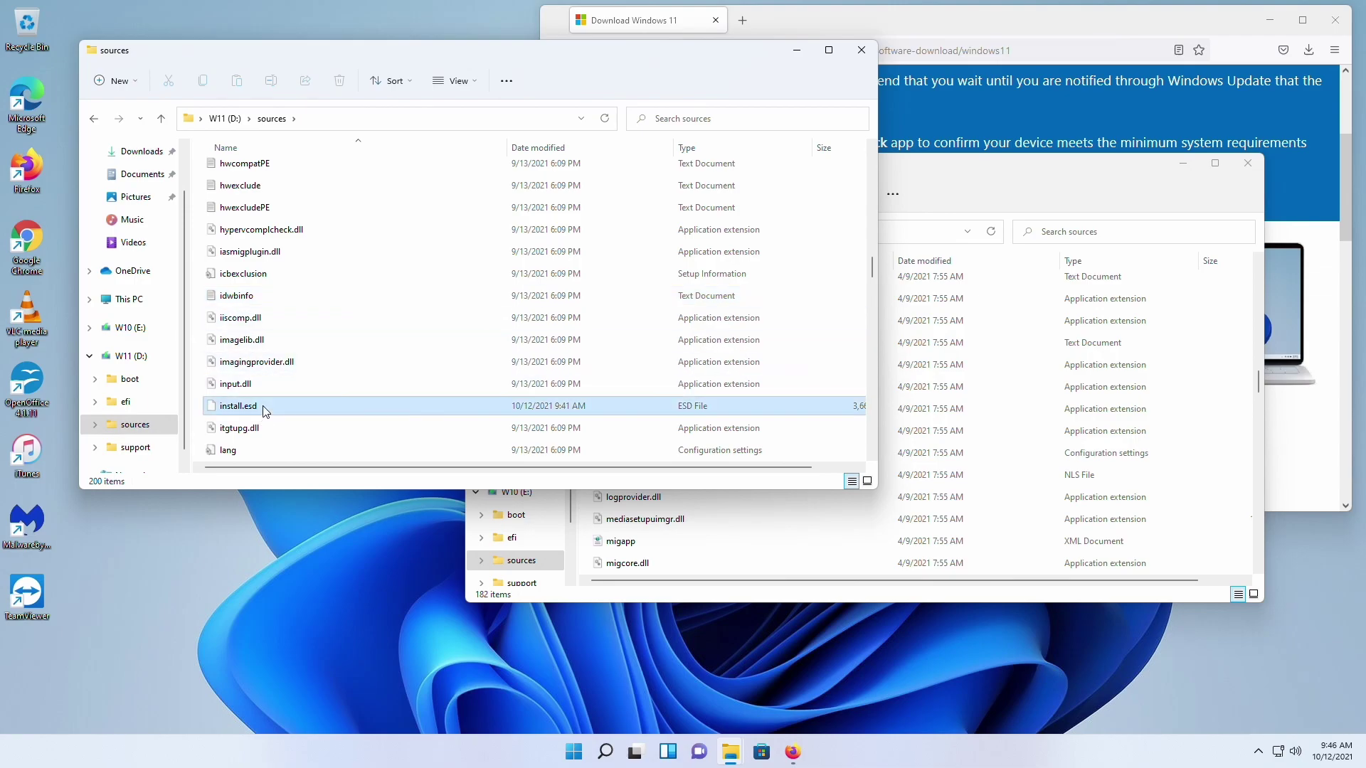
right_click(265, 411)
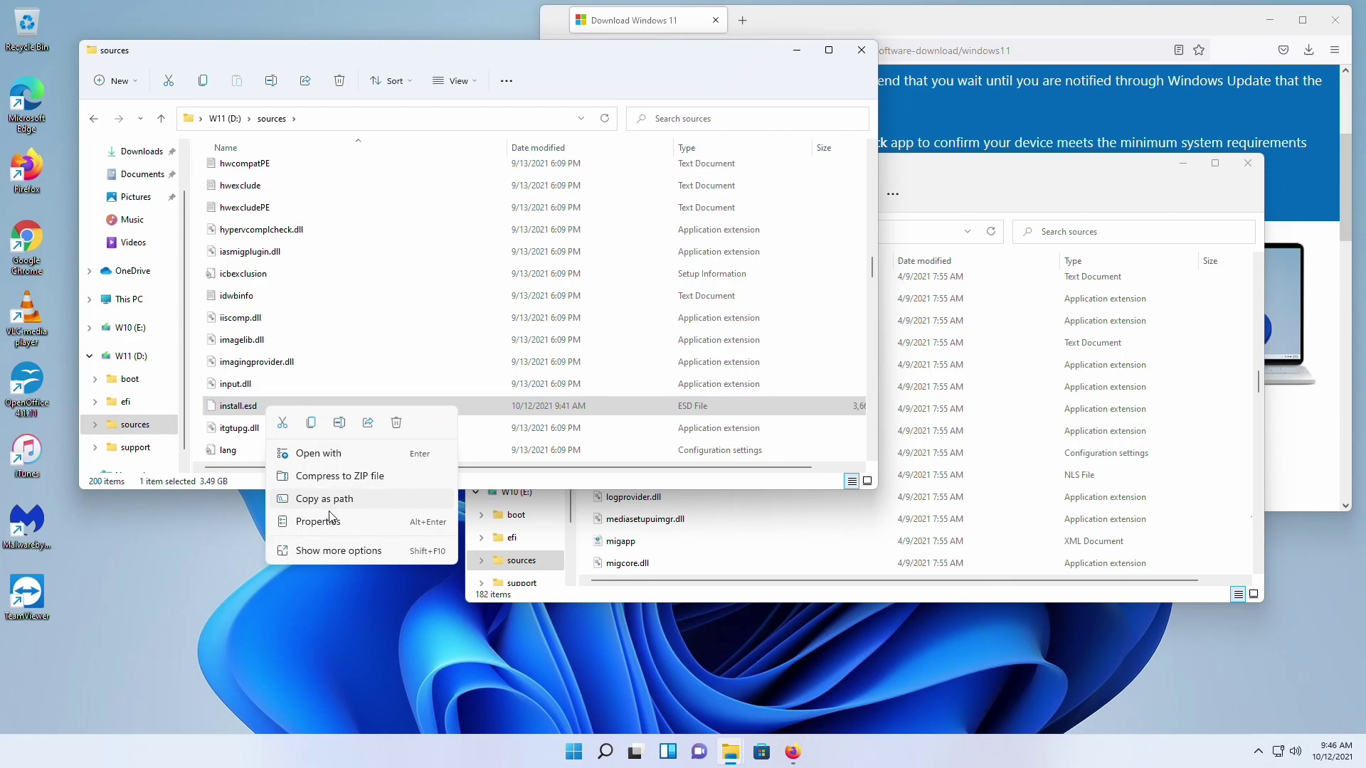
click(367, 559)
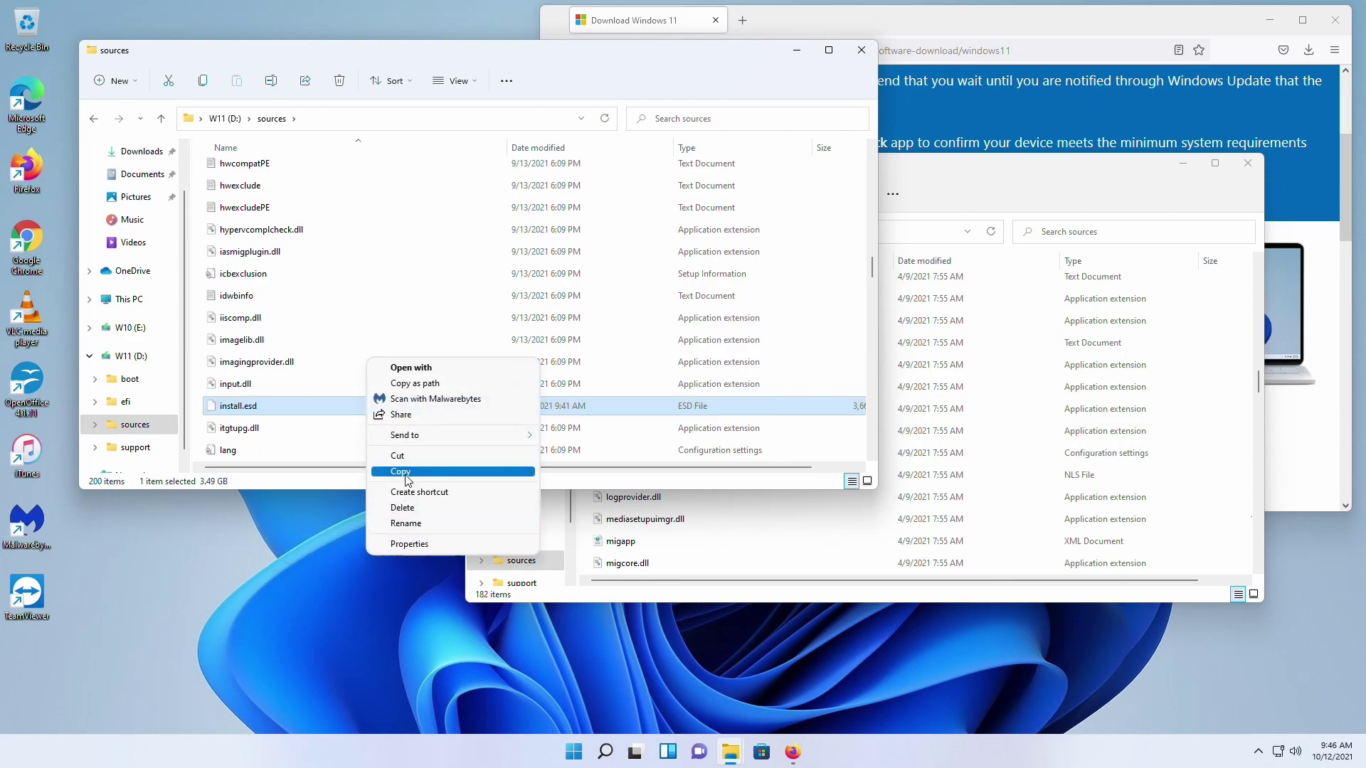
click(403, 472)
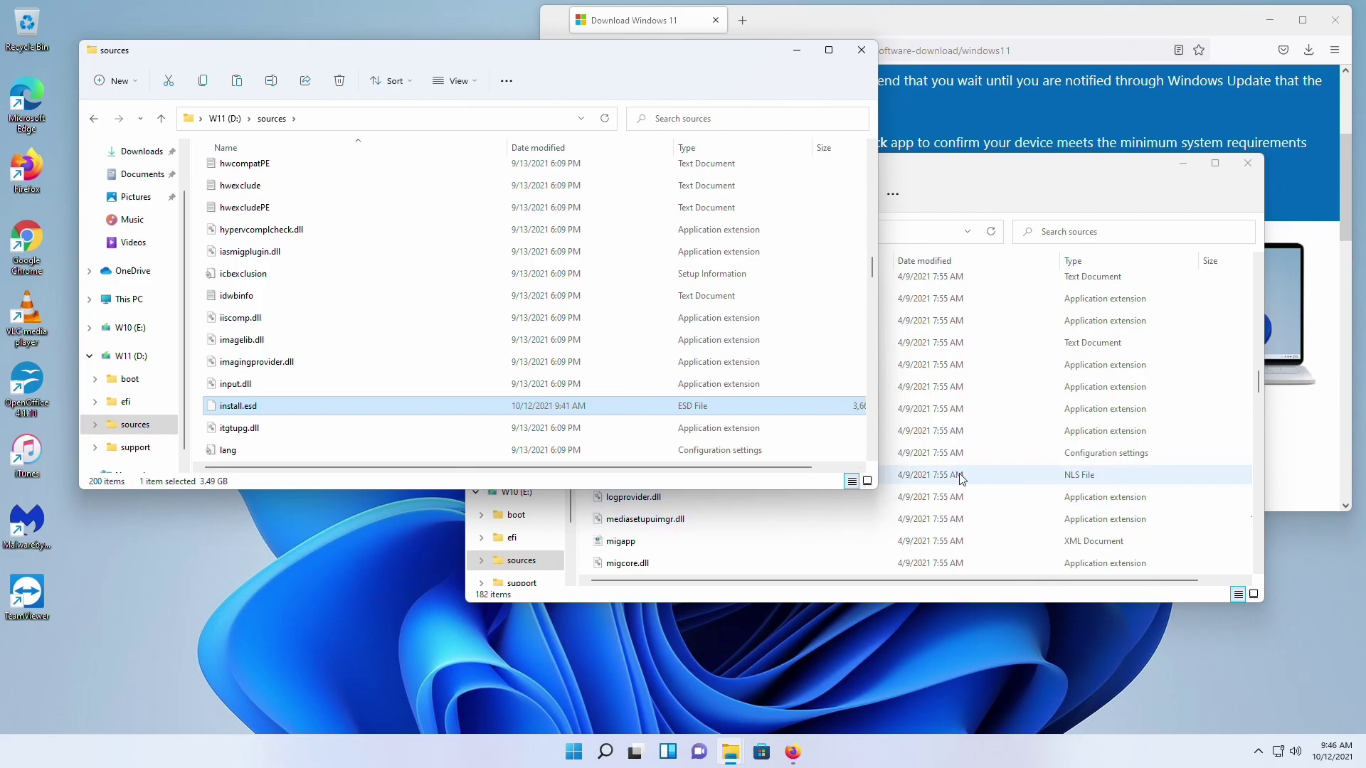
- Paste install.esd into the W10 (E:) sources folder
click(1016, 475)
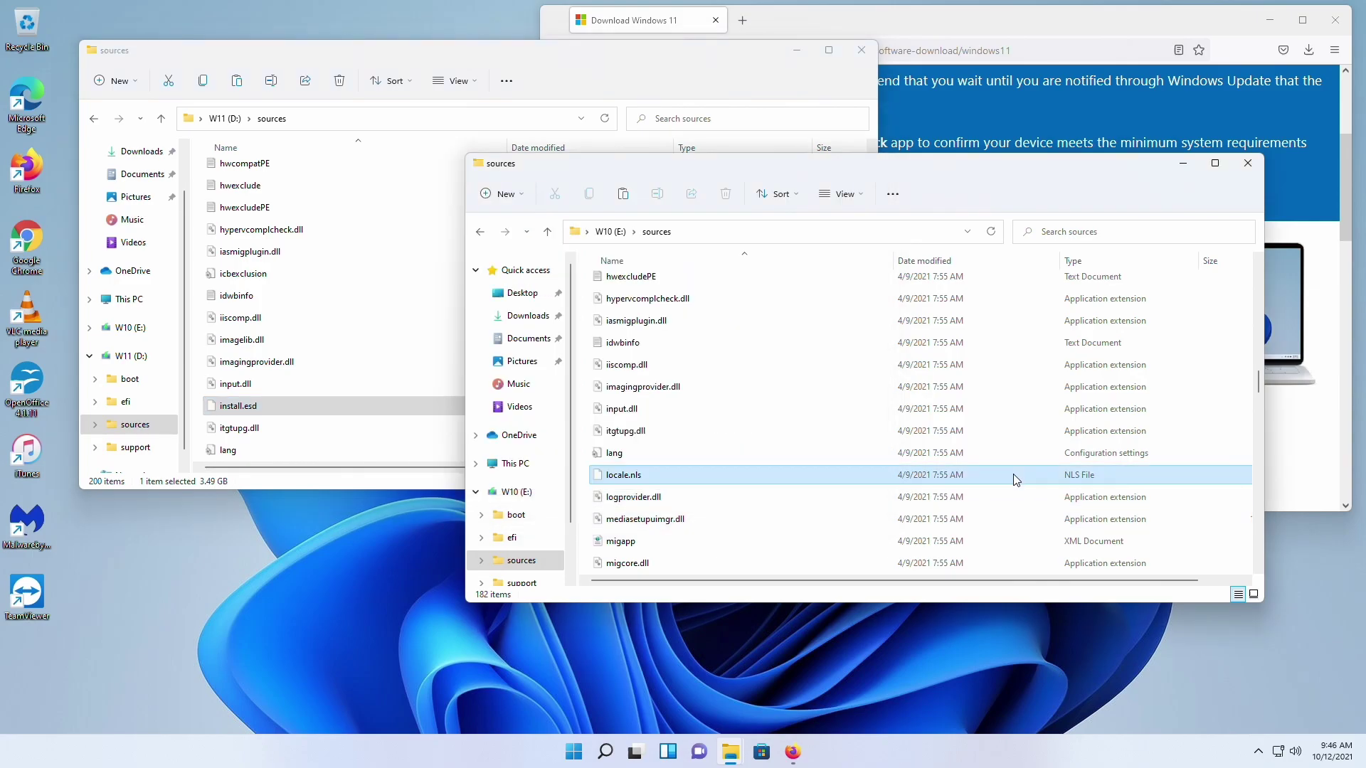
click(1017, 404)
right_click(1017, 403)
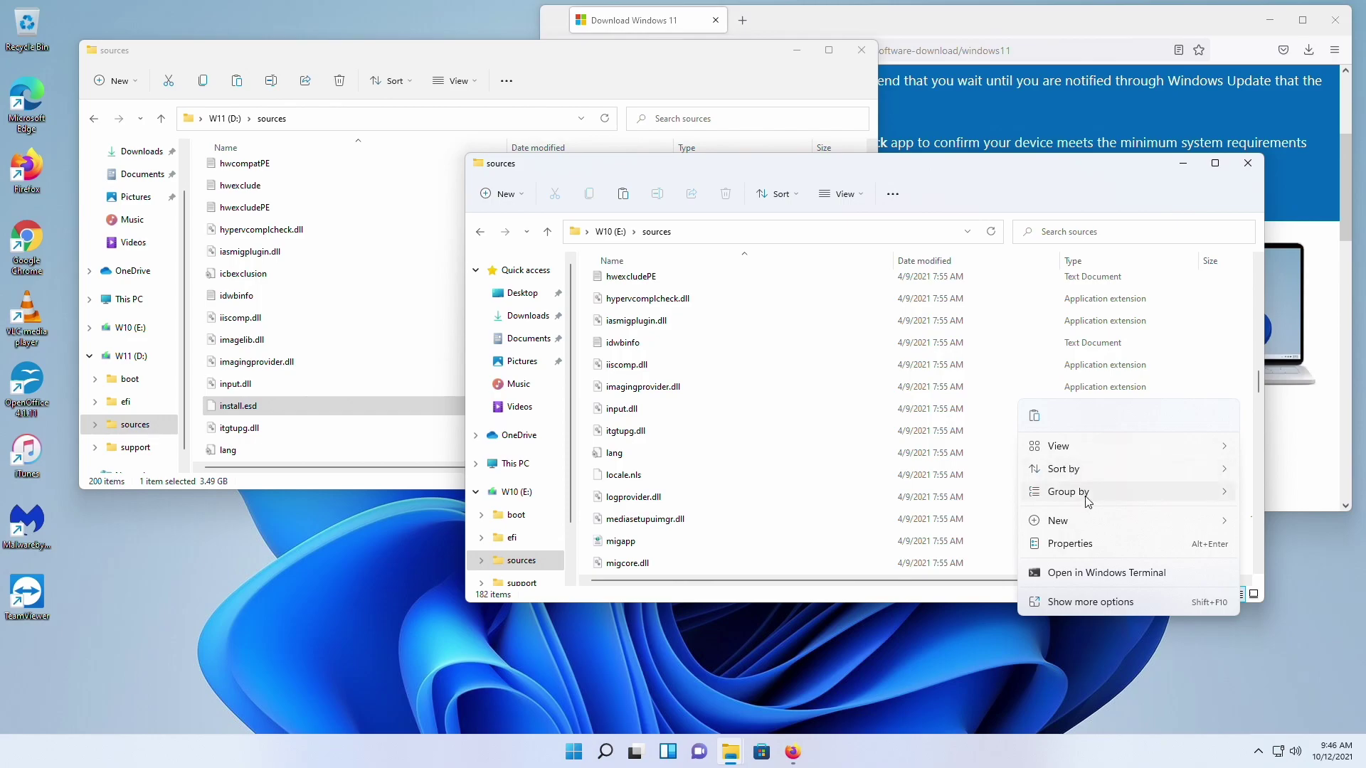
click(1079, 603)
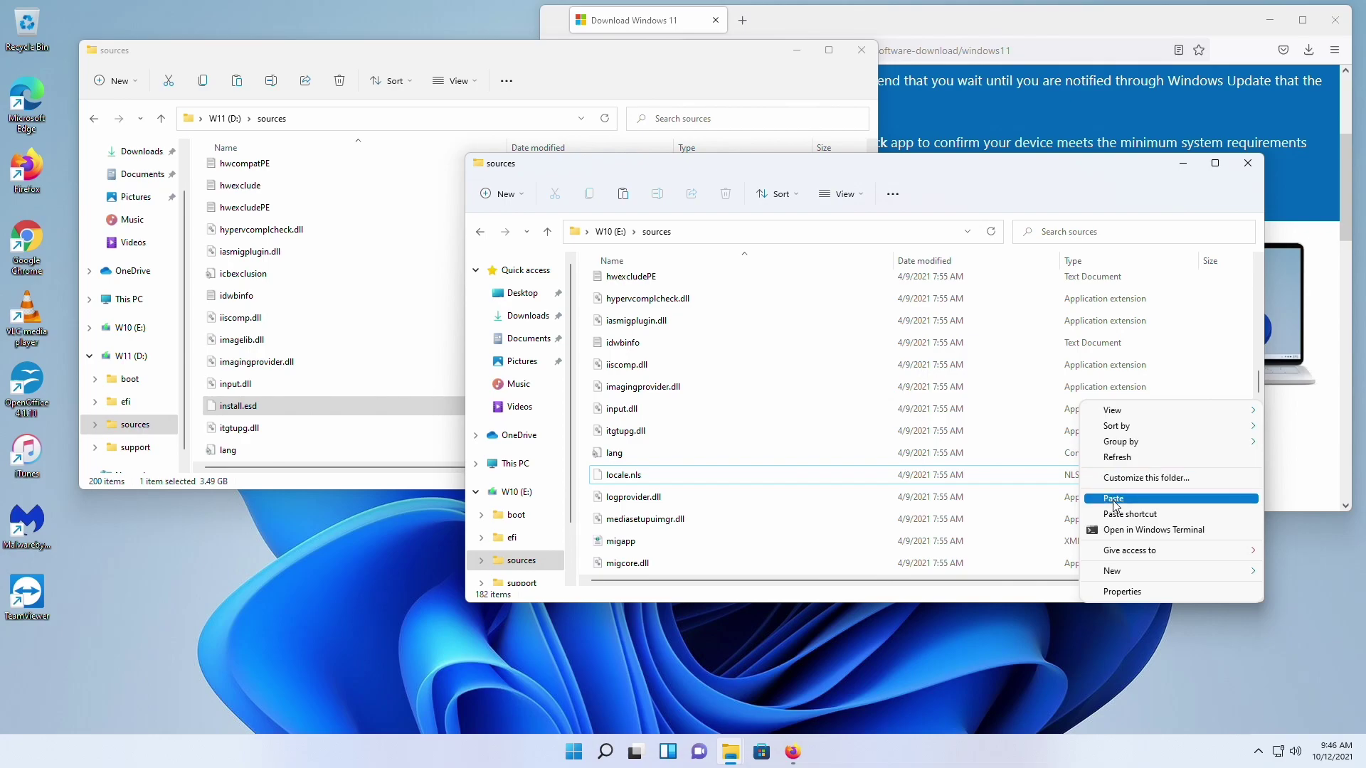
click(1114, 501)
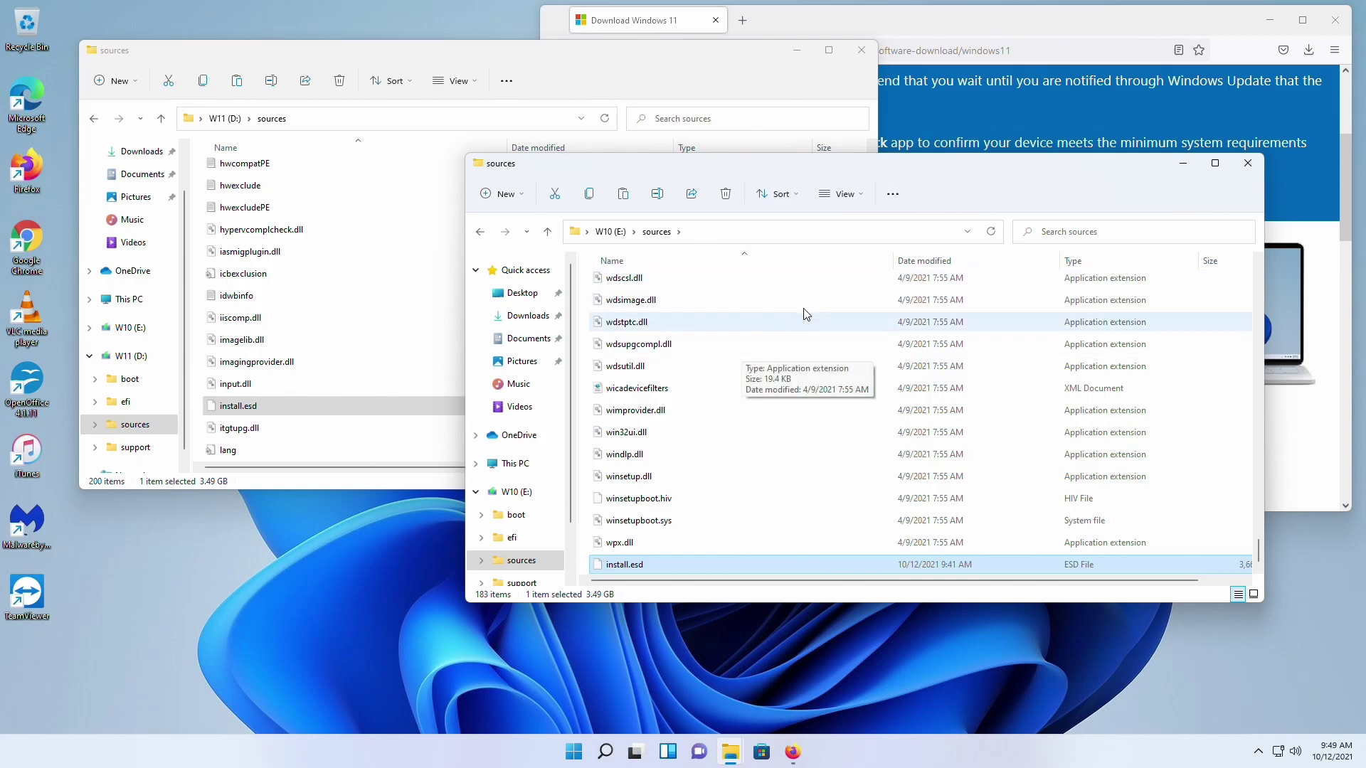
- Close the E:\sources window and rename the W10 (E:) drive to 'W11 Modded'
click(1247, 162)
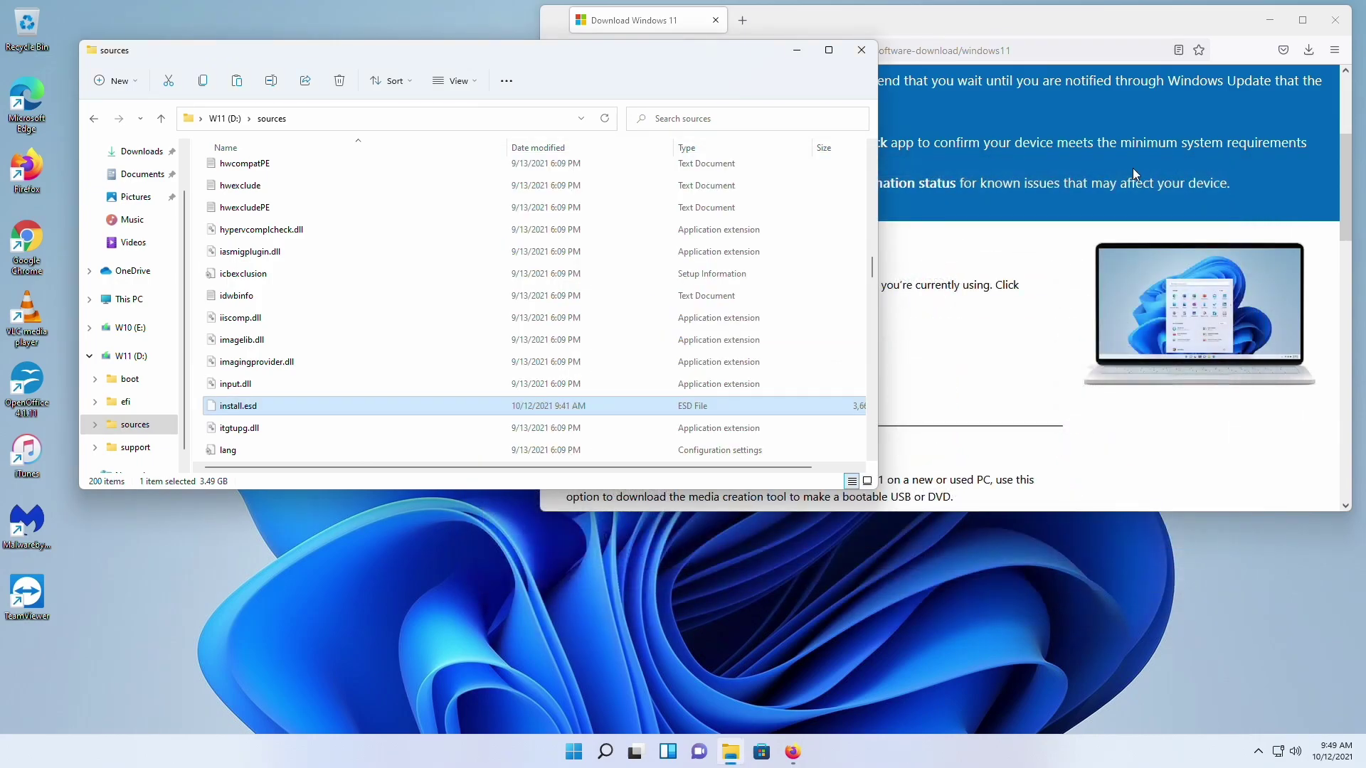
right_click(111, 332)
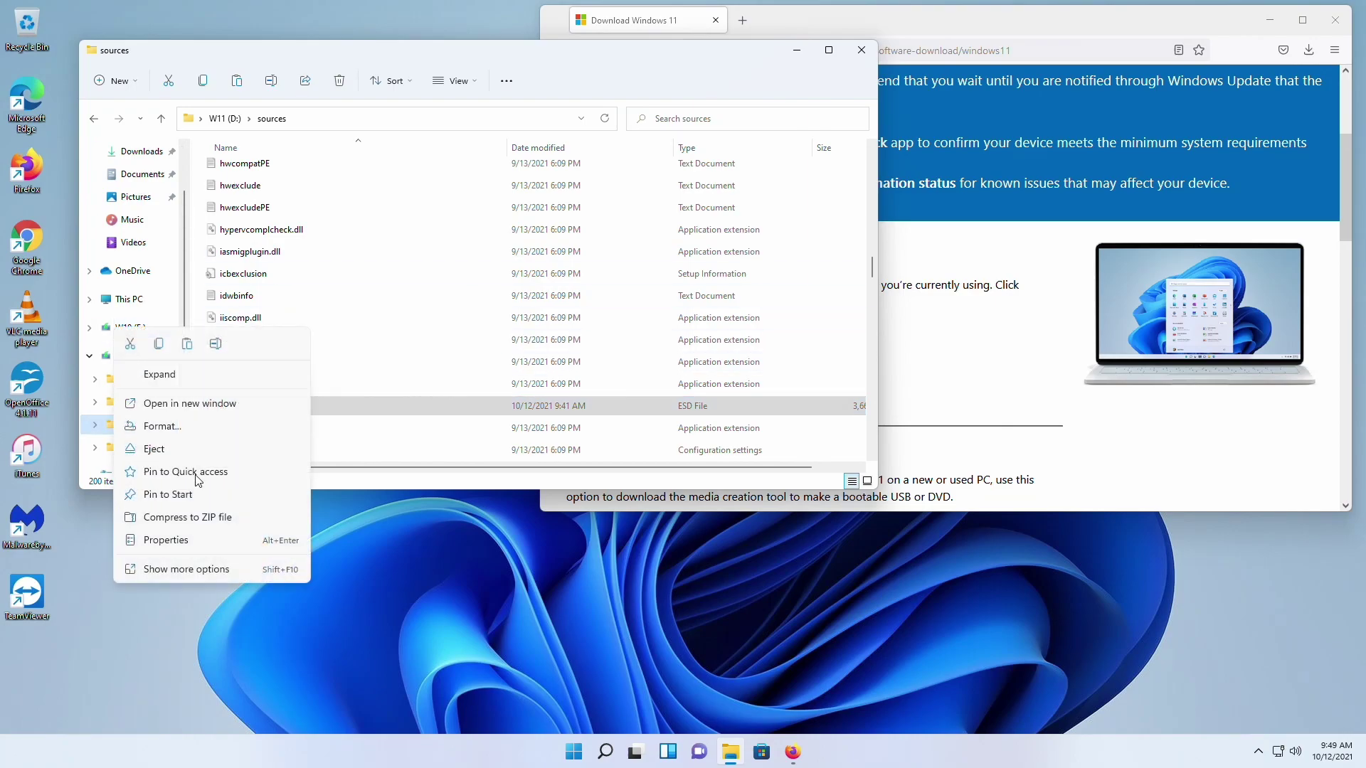
click(186, 570)
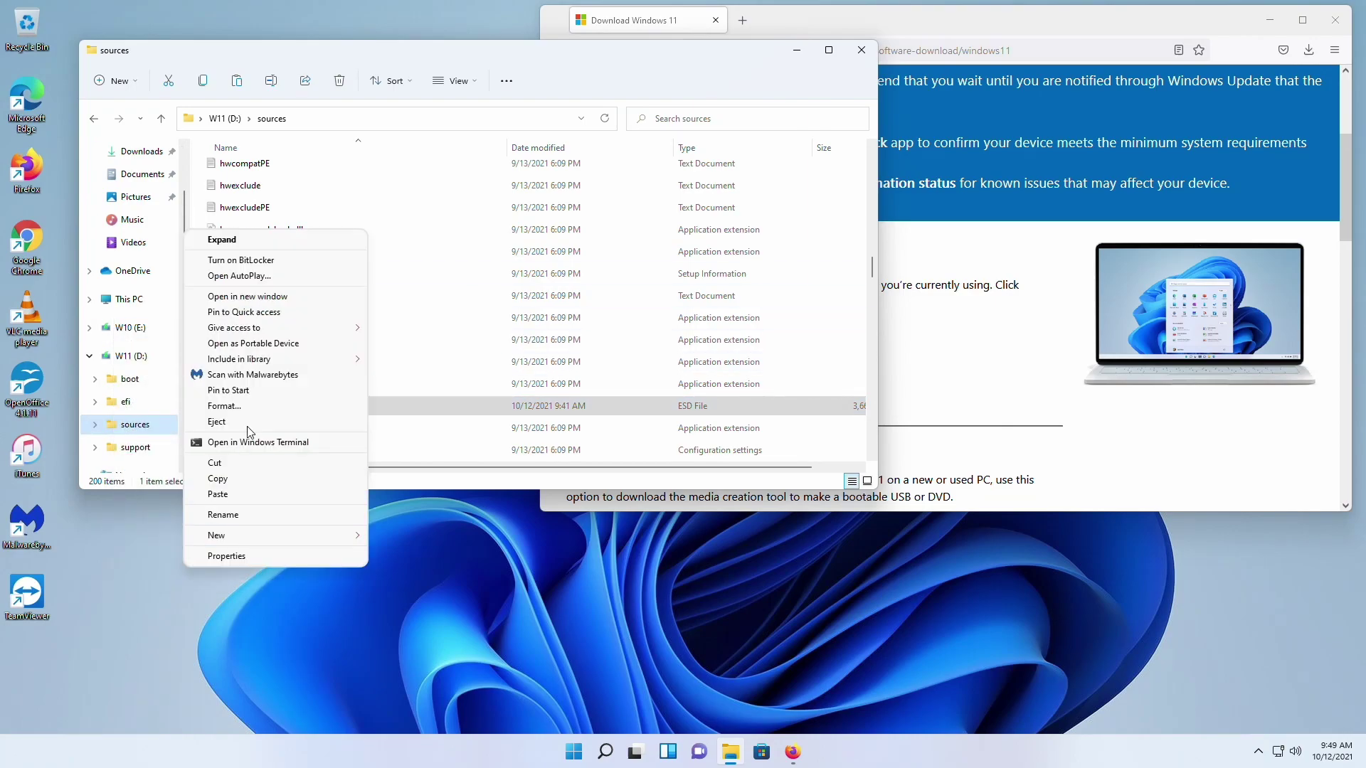
click(225, 514)
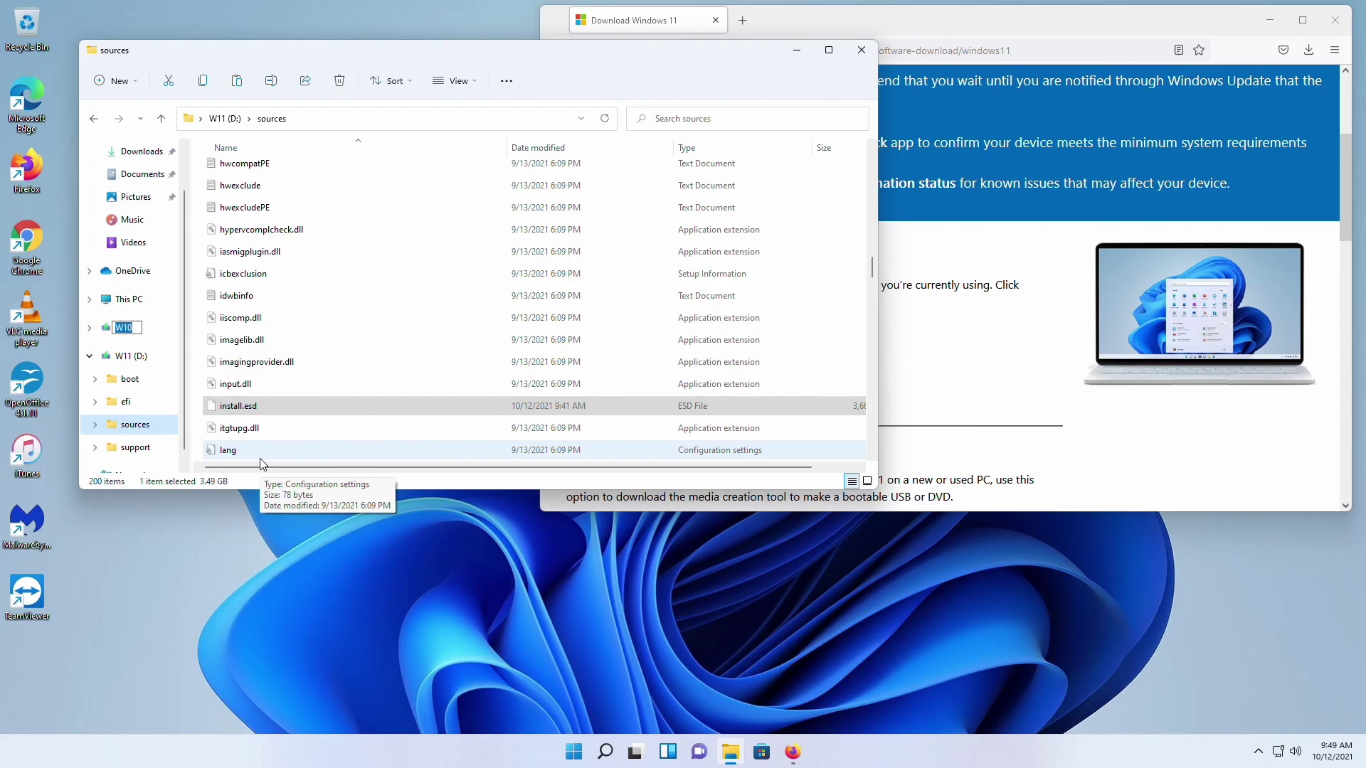
text(W11)
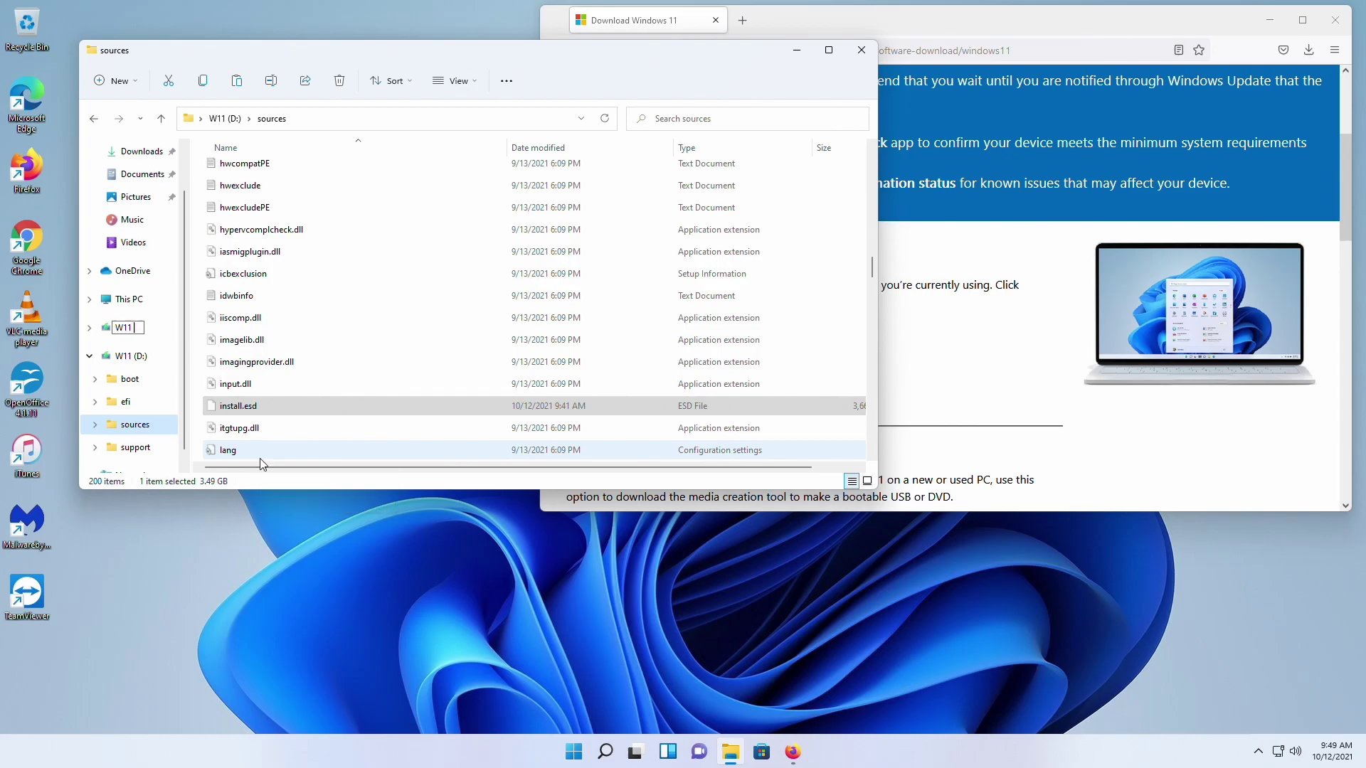
text( Modded)
key(Return)
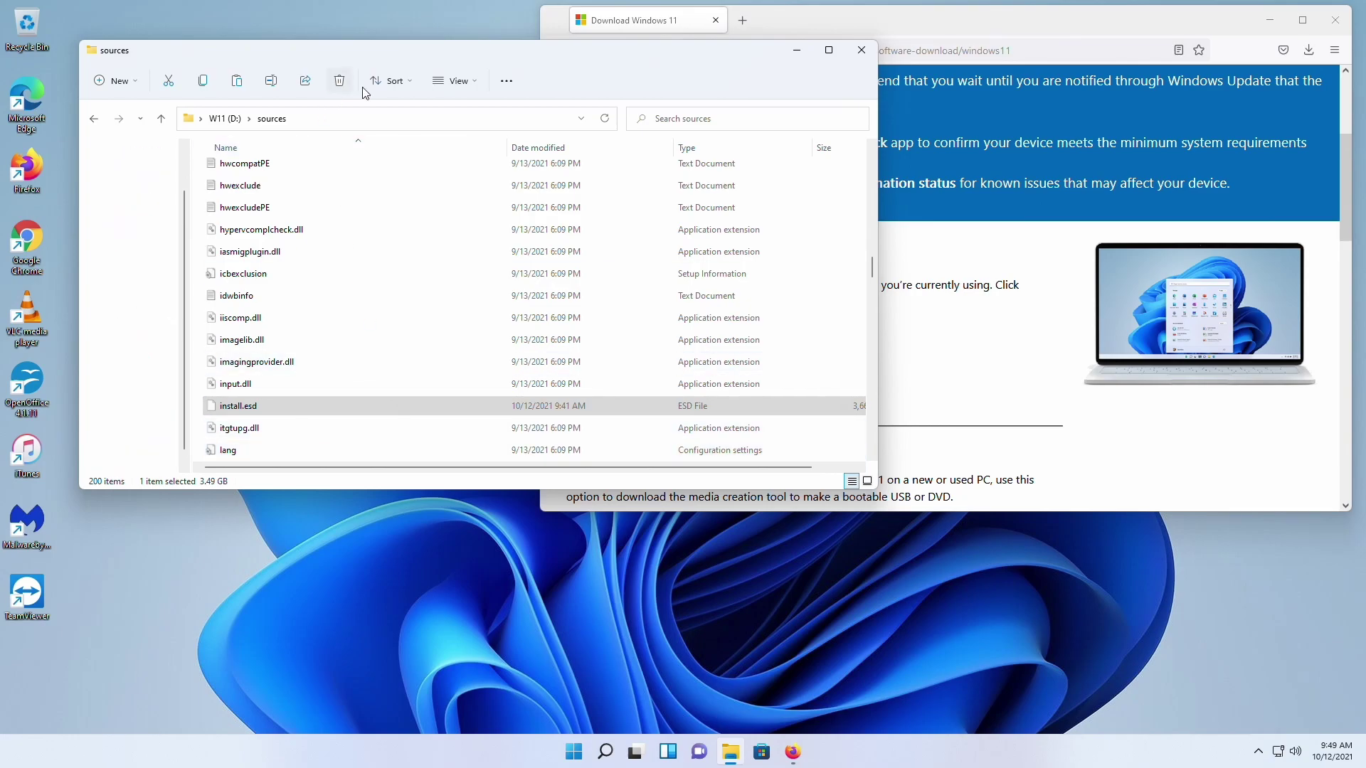
click(861, 50)
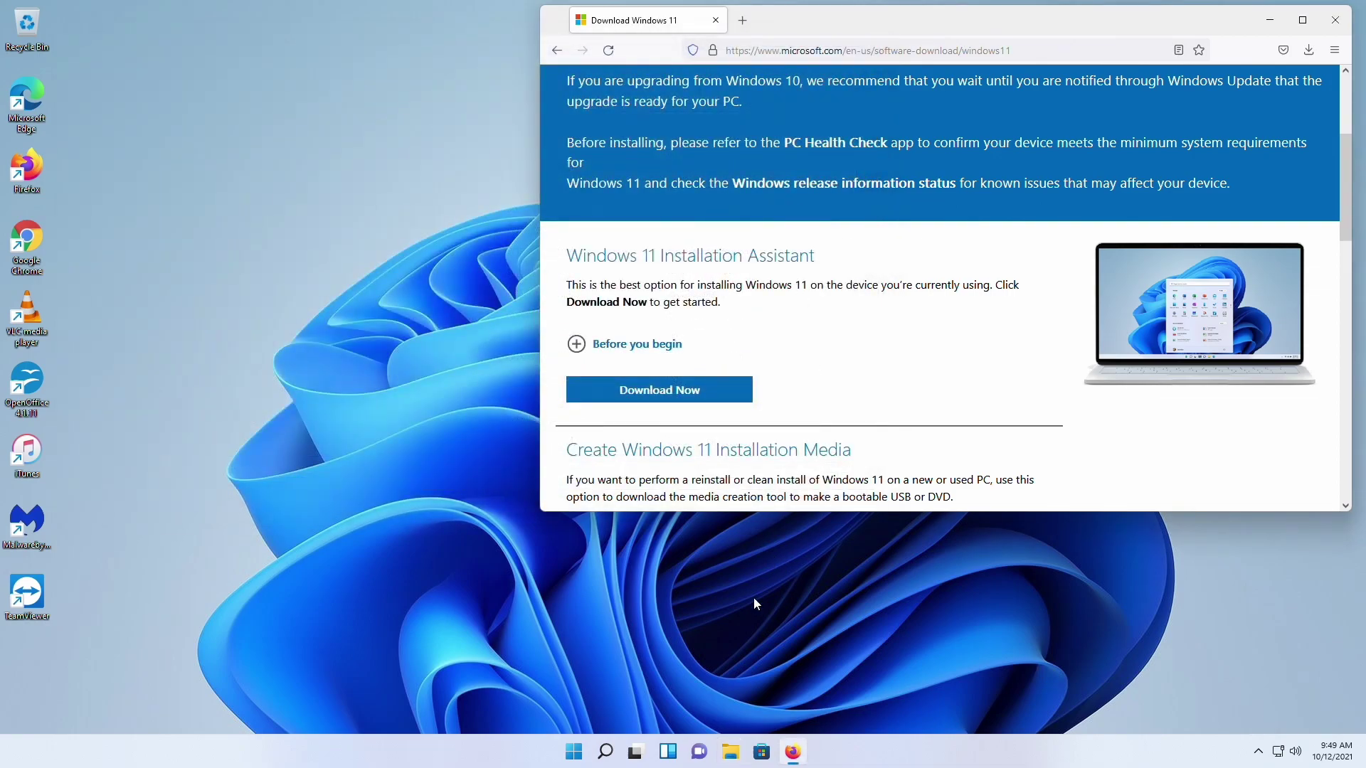